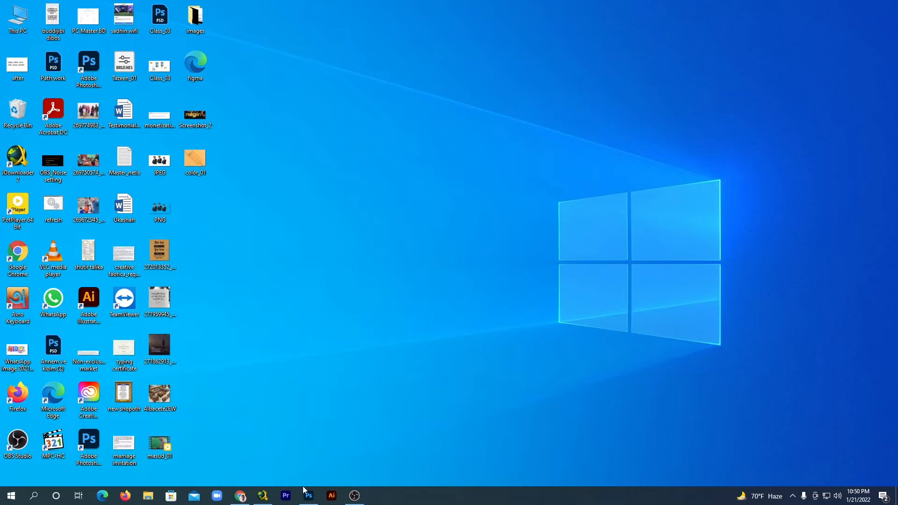
# Switch to the group photo open in Photoshop and activate the Object Selection tool
pyautogui.click(308, 495)
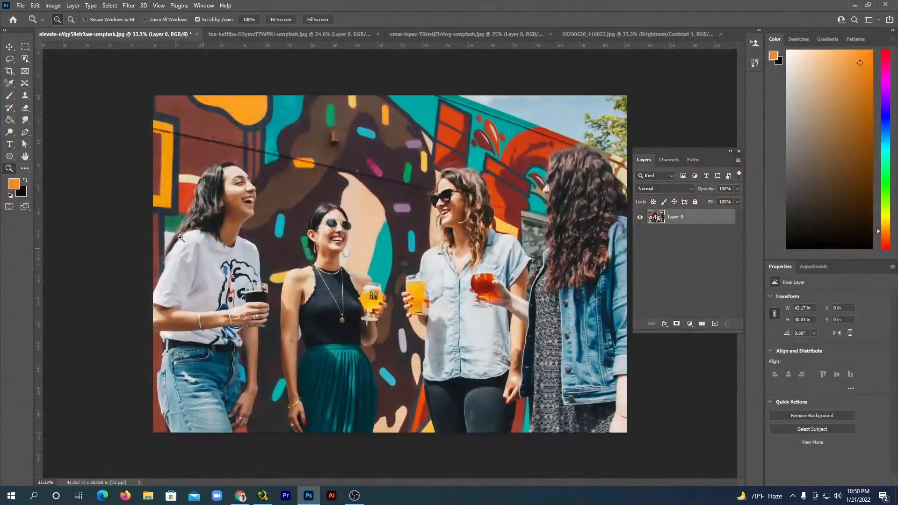
pyautogui.click(24, 58)
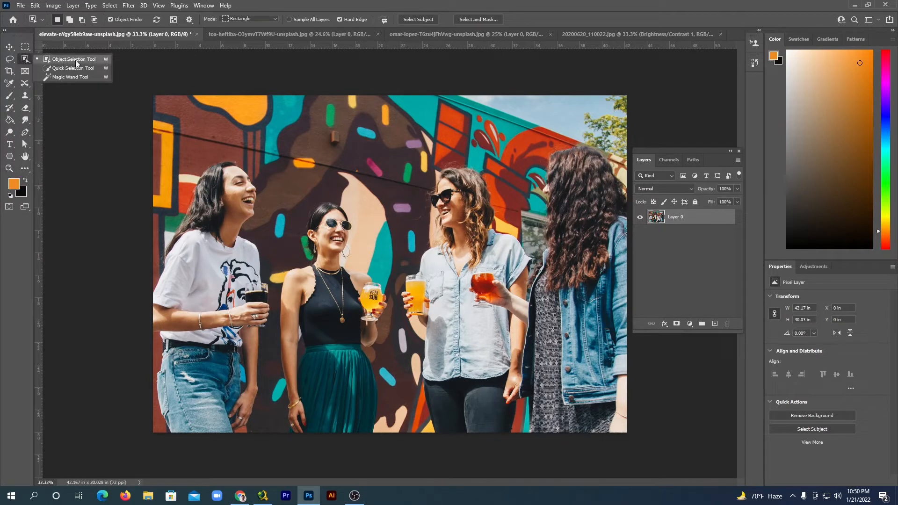
pyautogui.click(78, 59)
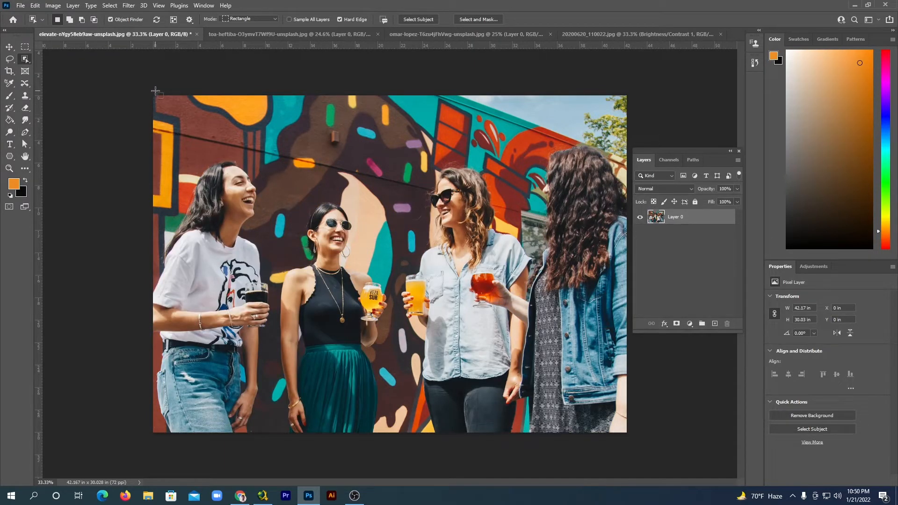
# Toggle the overlay of all detected objects on and off to check which people can be selected
pyautogui.click(173, 20)
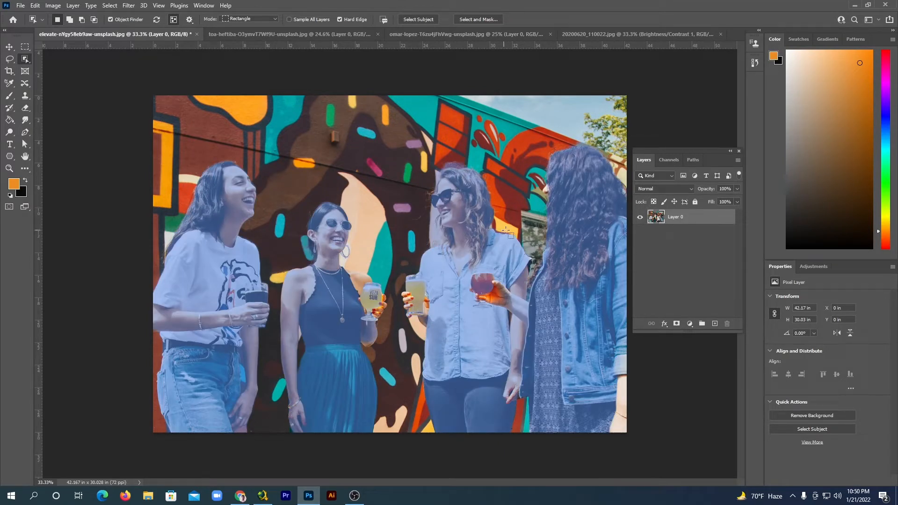
pyautogui.click(173, 20)
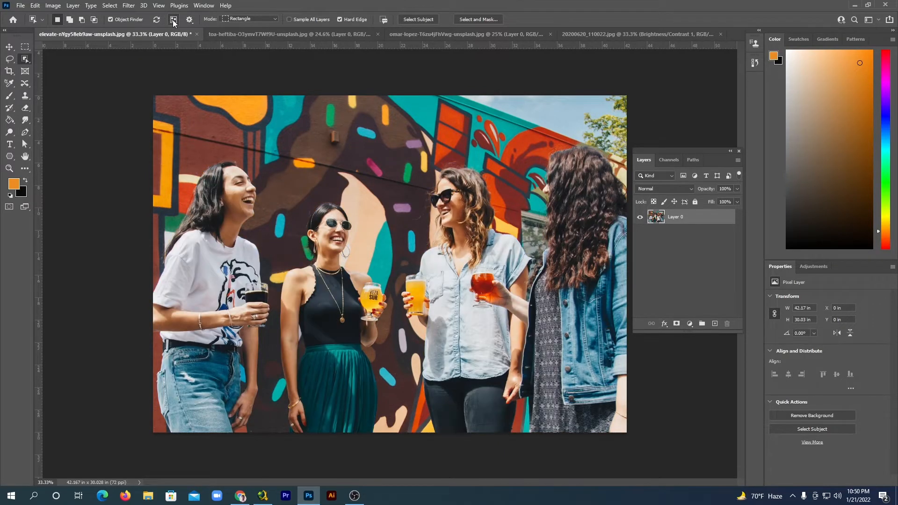
pyautogui.click(174, 20)
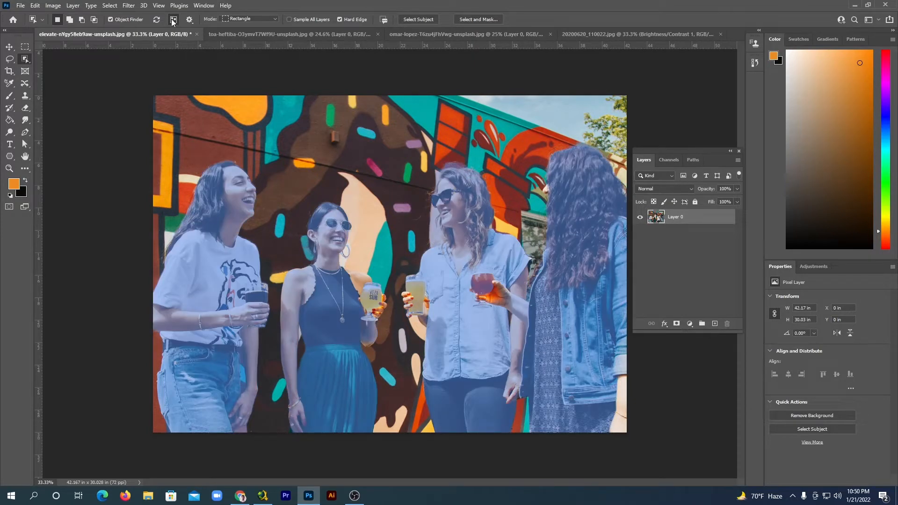
pyautogui.click(174, 20)
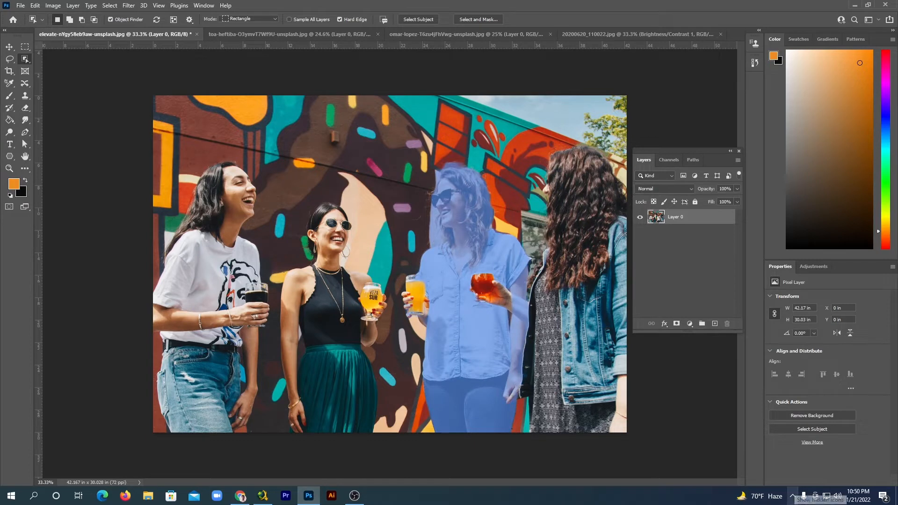
pyautogui.press('n')
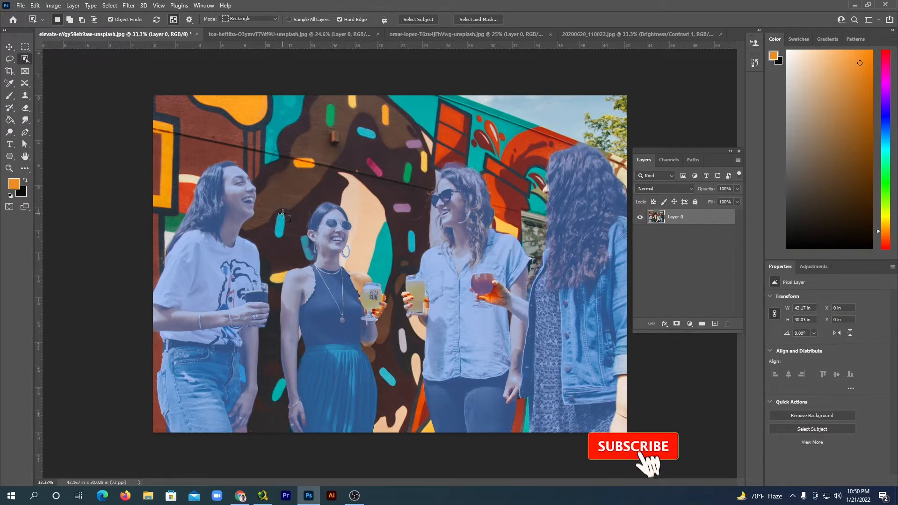
pyautogui.click(174, 19)
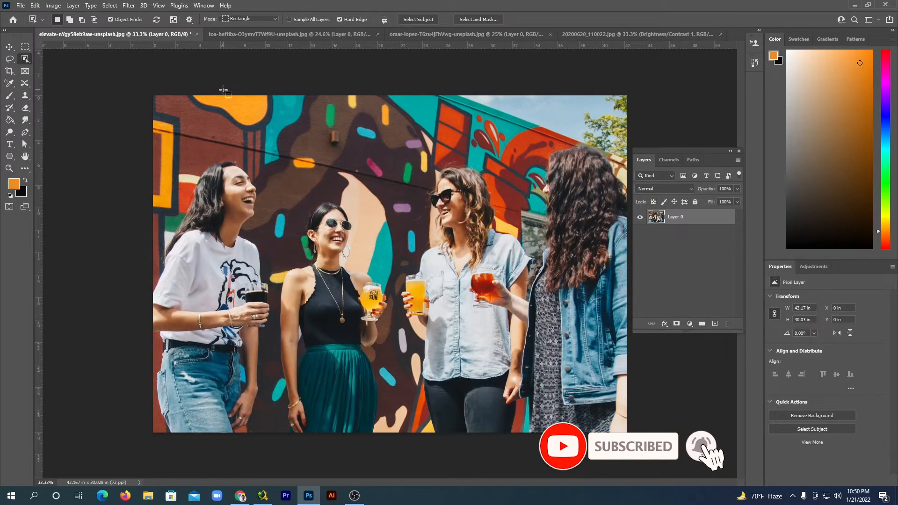
# Set the Object Finder overlay to a green color with a 2 px outline and 75% opacity
pyautogui.click(190, 20)
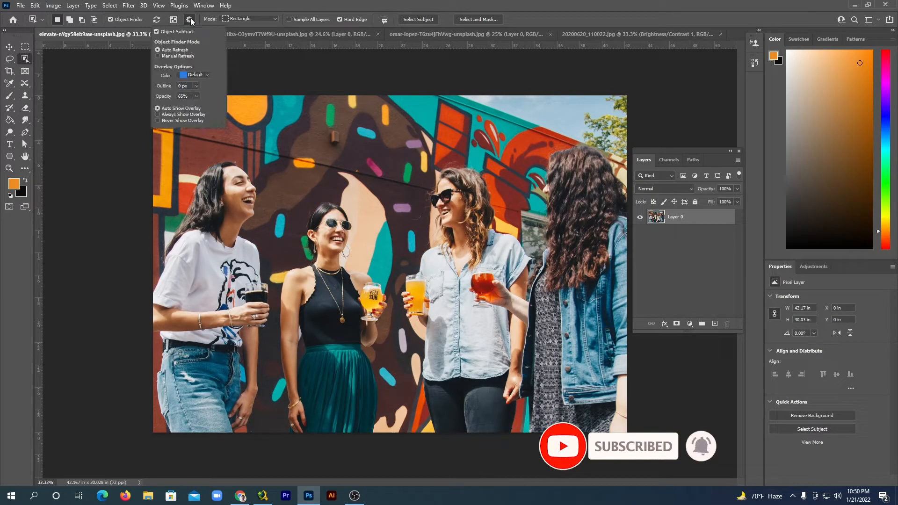
pyautogui.click(183, 76)
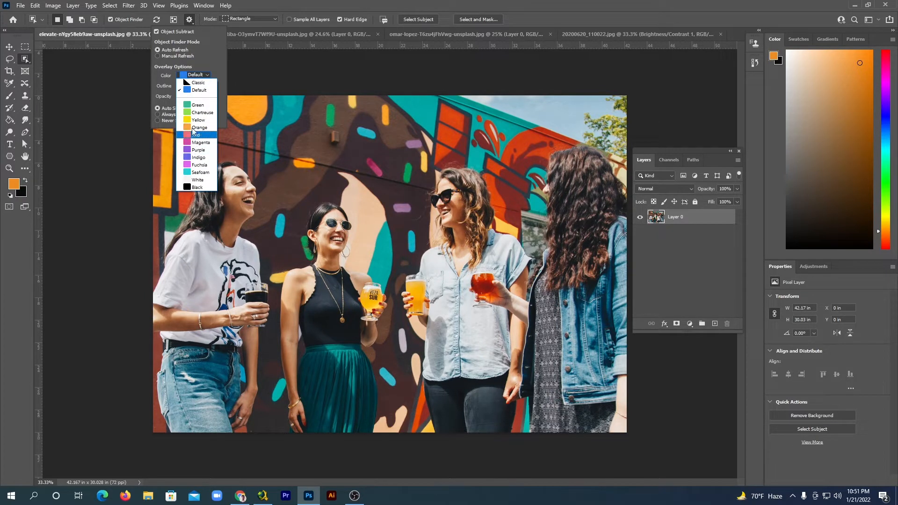
pyautogui.click(197, 105)
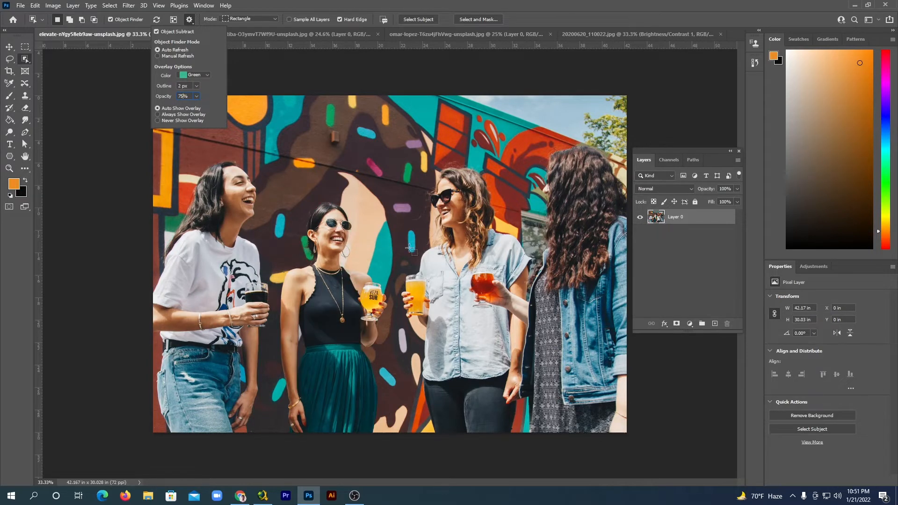
pyautogui.click(252, 5)
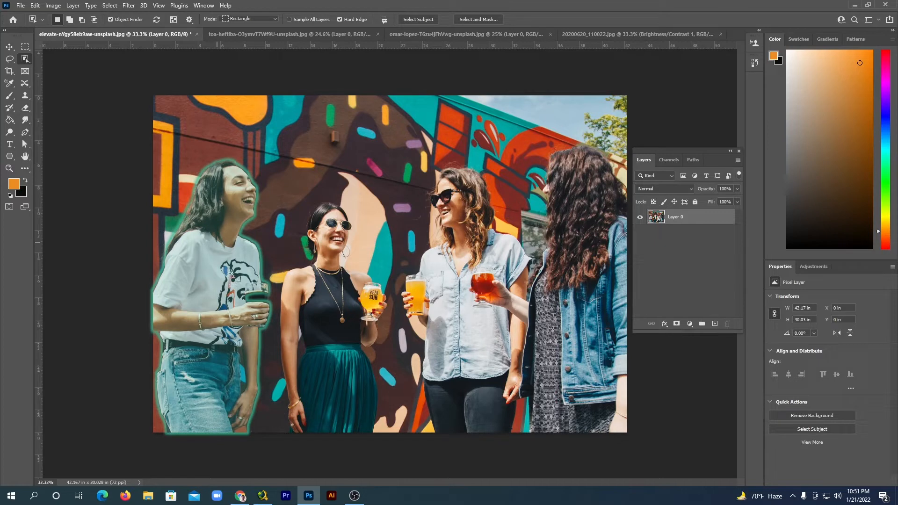
# Select the woman in the white T-shirt with the Object Selection tool and mask Layer 0 to that selection
pyautogui.click(214, 274)
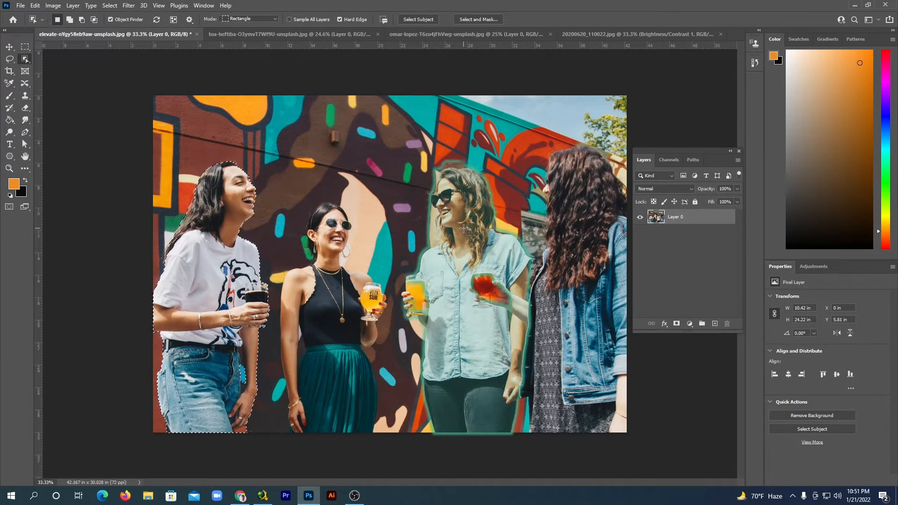
pyautogui.press('shift')
pyautogui.keyDown('shift'); pyautogui.click(459, 227); pyautogui.keyUp('shift')
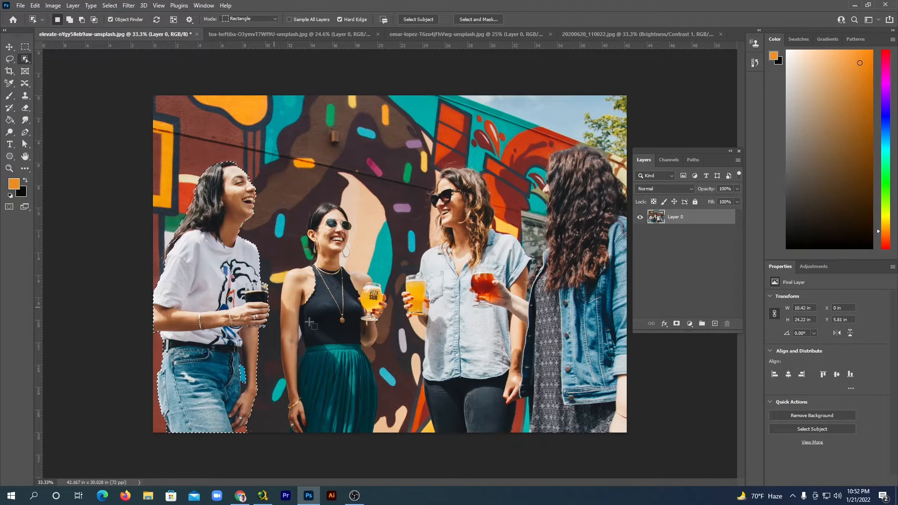
pyautogui.click(676, 324)
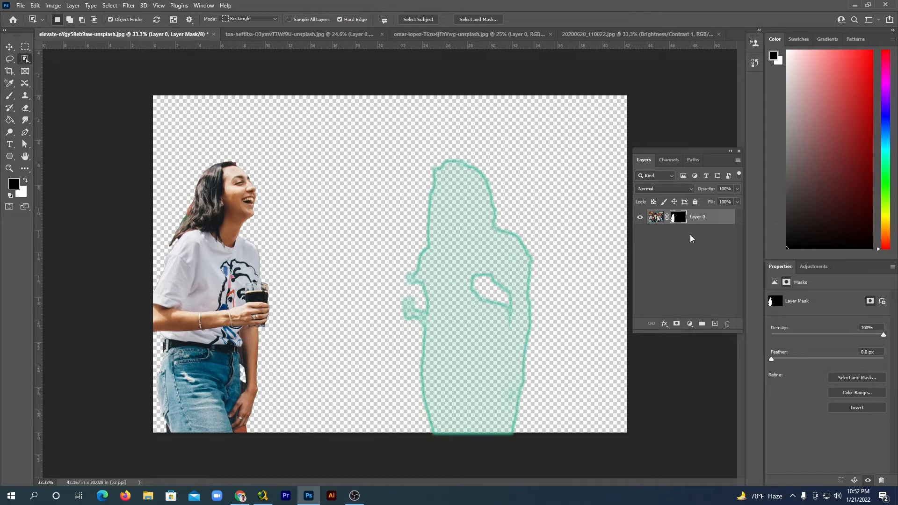
# Add a Curves adjustment layer and move Layer 0's mask onto it, replacing its existing mask
pyautogui.click(690, 323)
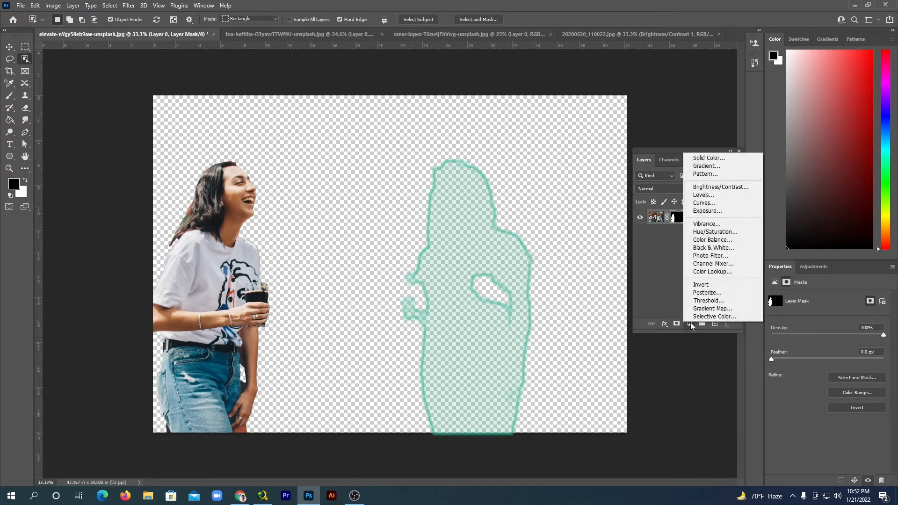
pyautogui.click(706, 203)
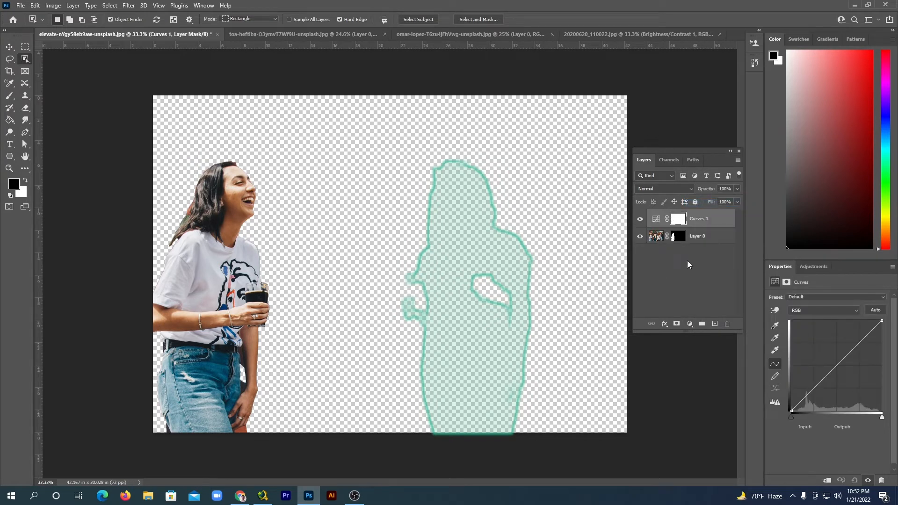
pyautogui.click(677, 237)
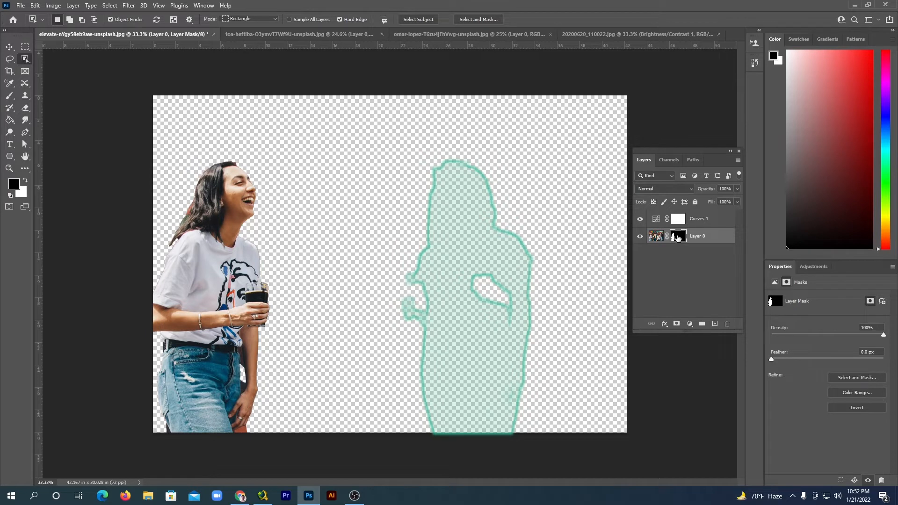
pyautogui.moveTo(678, 237); pyautogui.dragTo(680, 218)
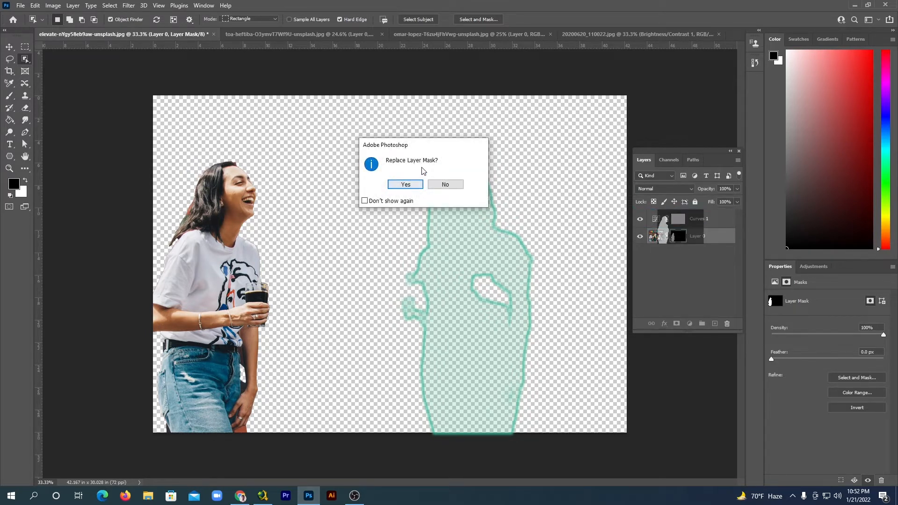
pyautogui.click(405, 184)
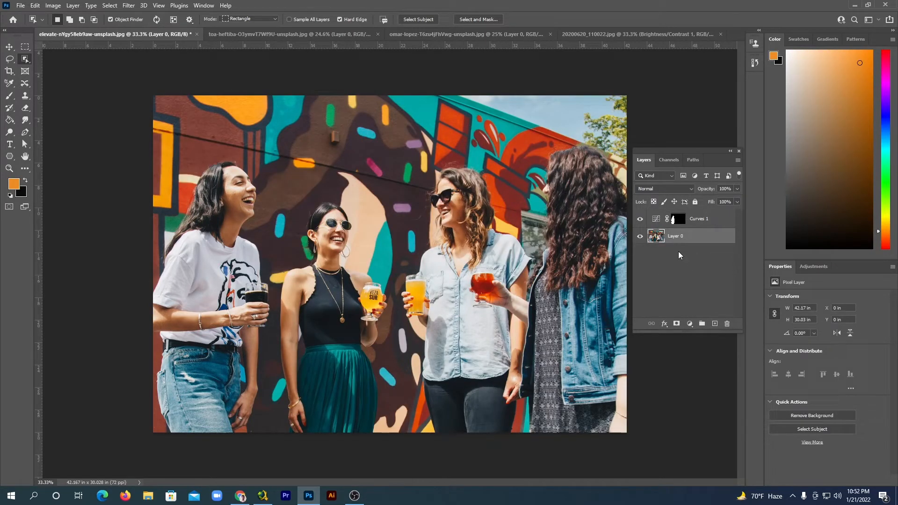
# Brighten the woman in the white T-shirt by raising the Curves 1 point to input 61, output 155
pyautogui.click(701, 218)
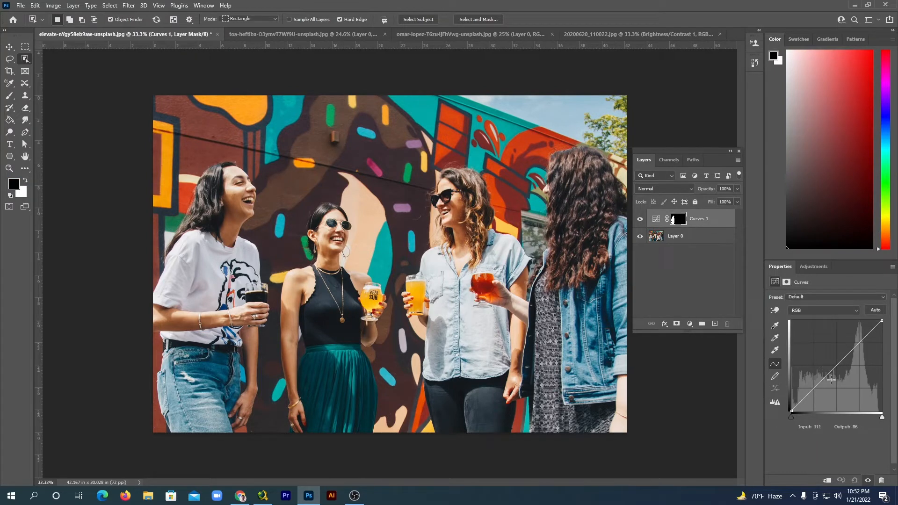
pyautogui.click(819, 371)
pyautogui.moveTo(819, 369)
pyautogui.mouseDown()
pyautogui.moveTo(807, 328)
pyautogui.moveTo(813, 402)
pyautogui.moveTo(769, 376)
pyautogui.moveTo(806, 363)
pyautogui.moveTo(794, 333)
pyautogui.moveTo(823, 374)
pyautogui.moveTo(810, 358)
pyautogui.moveTo(853, 386)
pyautogui.moveTo(813, 356)
pyautogui.mouseUp()
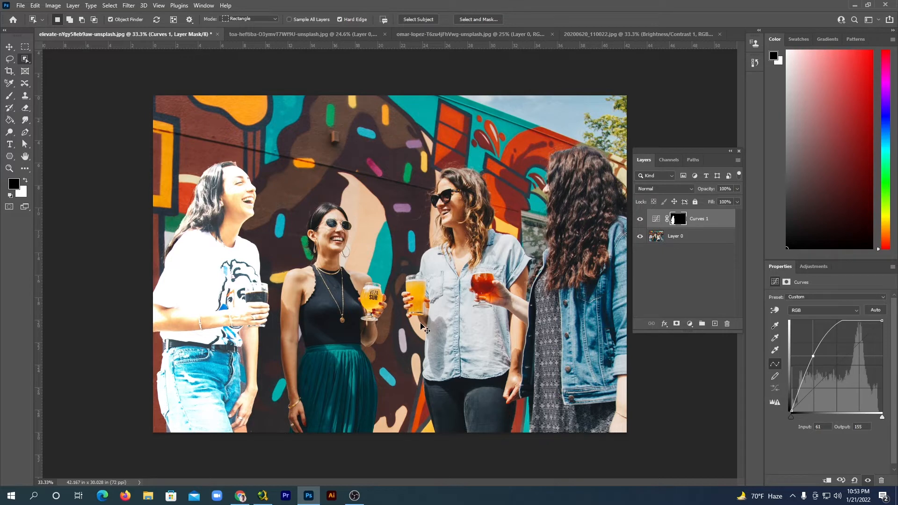
# Undo the Curves and mask edits on the photo and deselect the woman in the white T-shirt
pyautogui.hotkey('ctrl', 'z')
pyautogui.hotkey('ctrl', 'z')
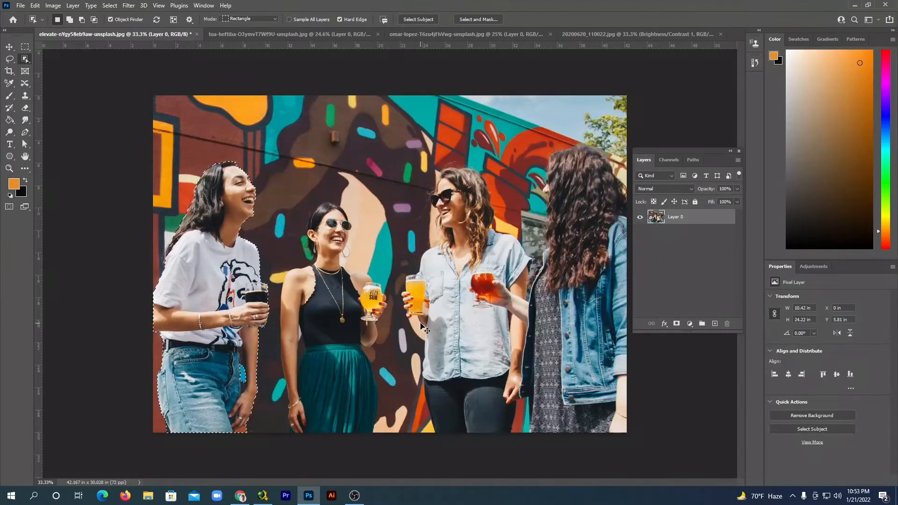
pyautogui.hotkey('ctrl', 'z')
pyautogui.keyDown('shift'); pyautogui.click(422, 325); pyautogui.keyUp('shift')
pyautogui.hotkey('ctrl', 'd')
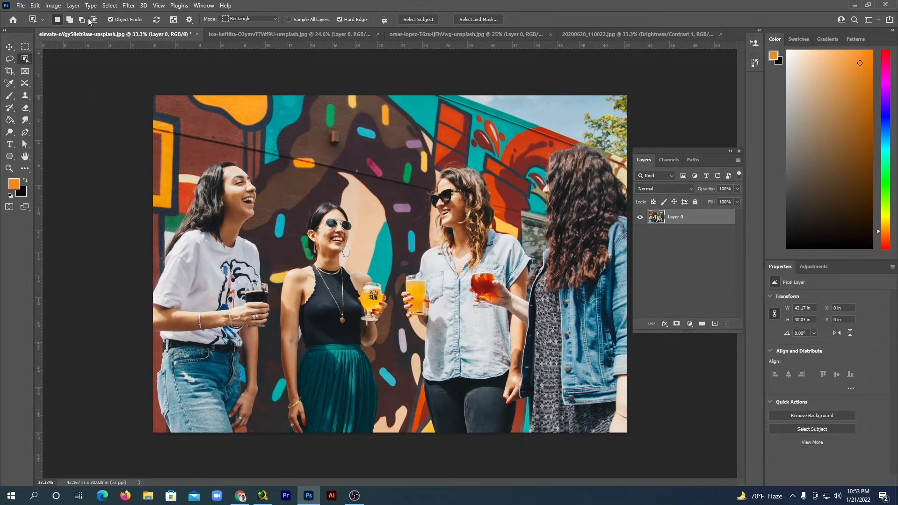
# Generate separate masked groups for every detected object in Layer 0 with Mask All Objects
pyautogui.click(72, 6)
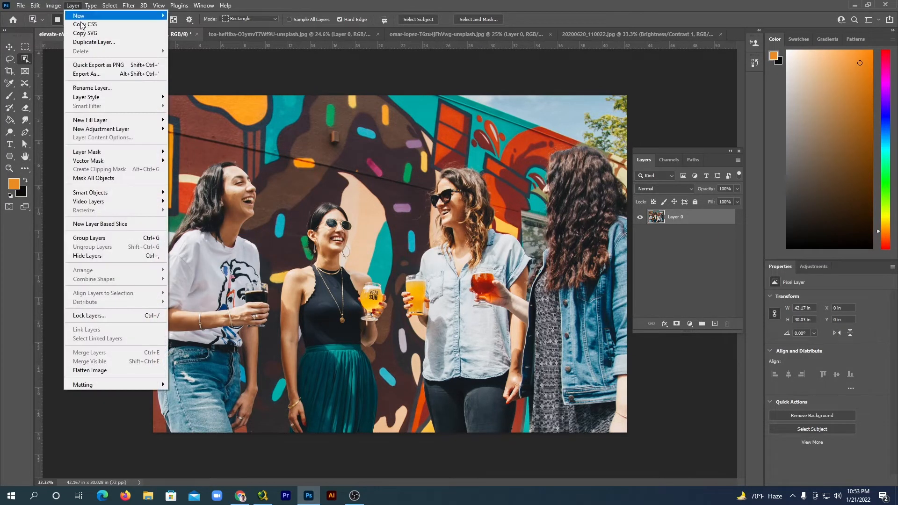
pyautogui.click(115, 182)
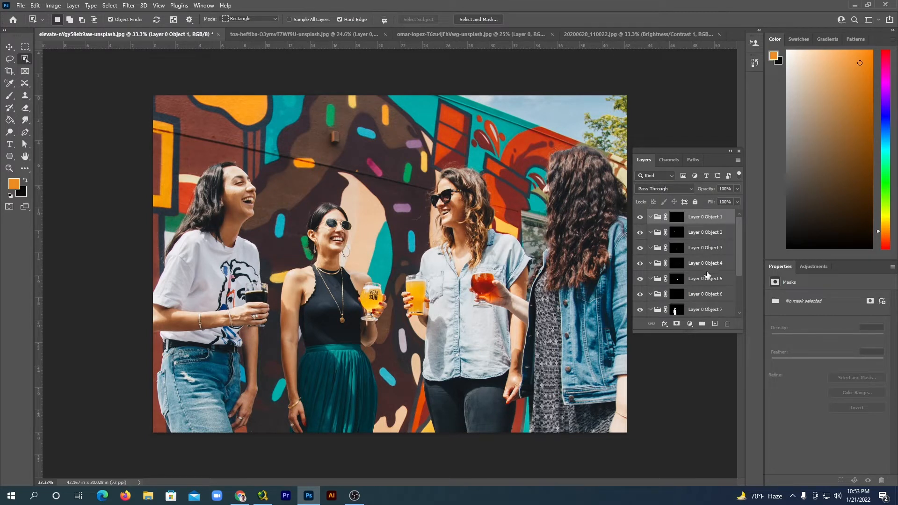
# Add a Curves adjustment inside the Layer 0 Object 10 group and raise its curve to strongly brighten the long-haired woman in the denim jacket
pyautogui.scroll(-3, 704, 275)
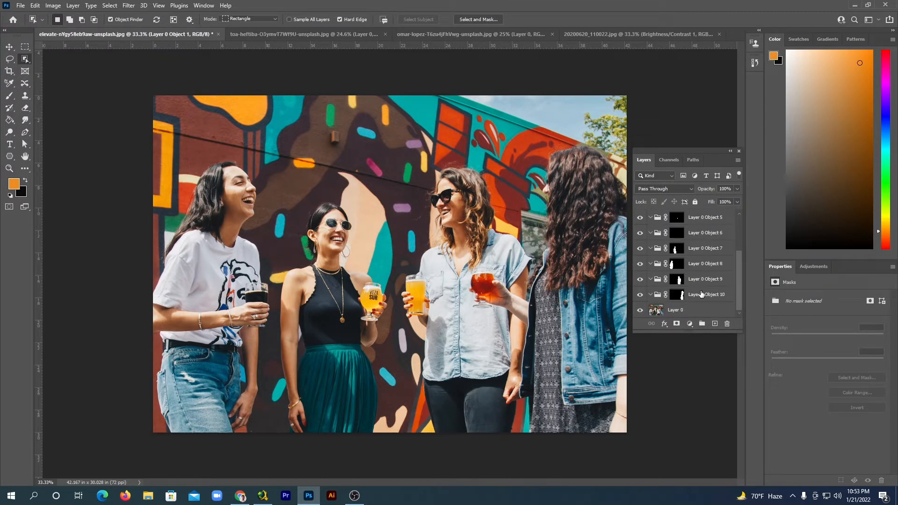
pyautogui.click(701, 293)
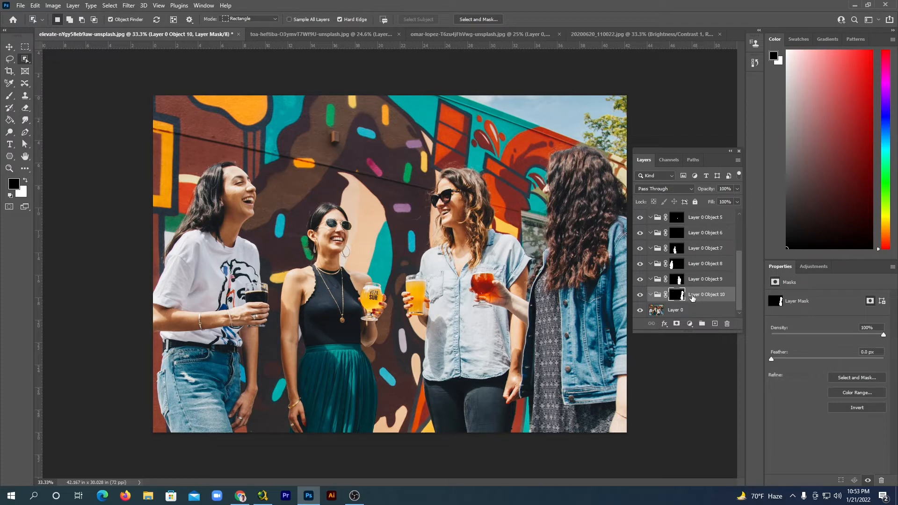
pyautogui.click(693, 325)
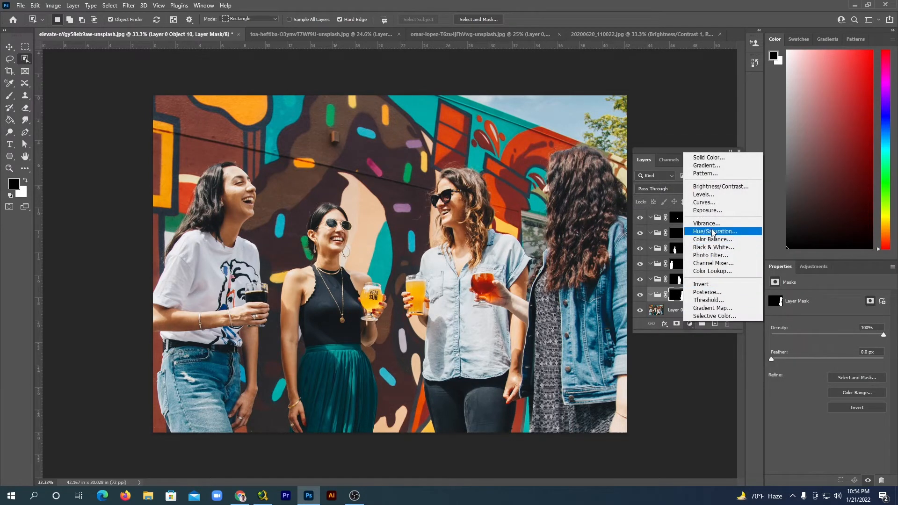
pyautogui.click(708, 203)
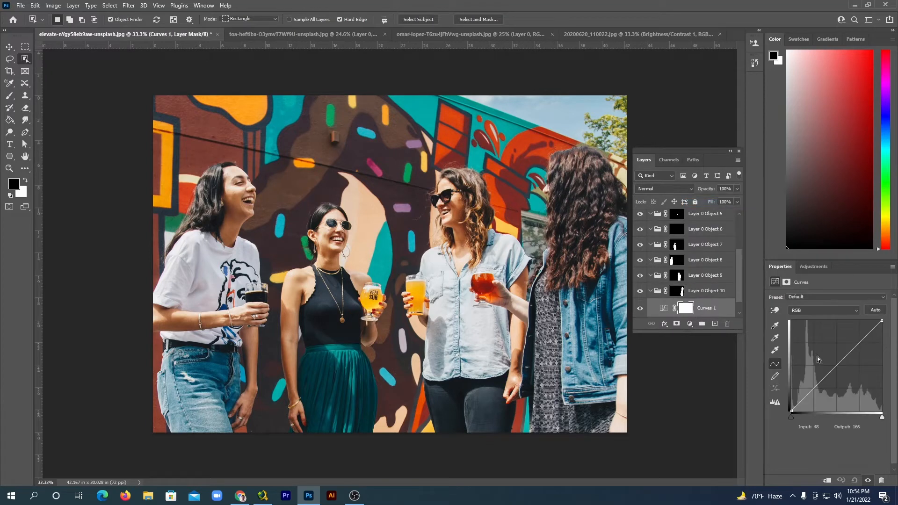
pyautogui.moveTo(825, 378); pyautogui.dragTo(800, 365)
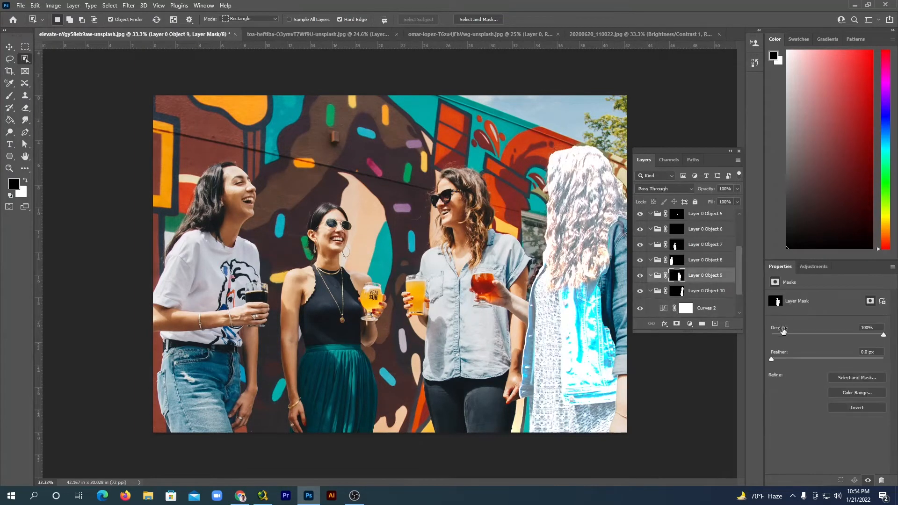
# Add a Curves adjustment inside the Layer 0 Object 9 group and raise its curve to brighten the woman in the light denim shirt
pyautogui.click(690, 324)
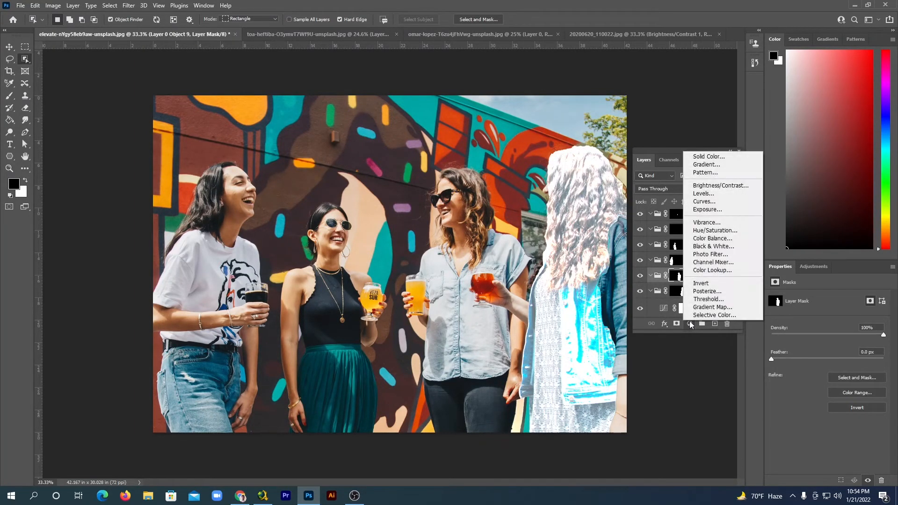
pyautogui.click(712, 201)
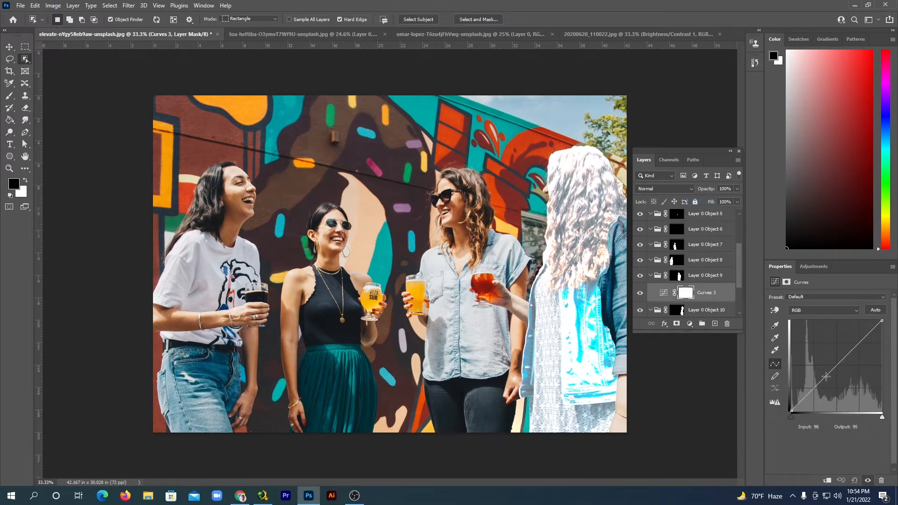
pyautogui.moveTo(824, 378); pyautogui.dragTo(806, 369)
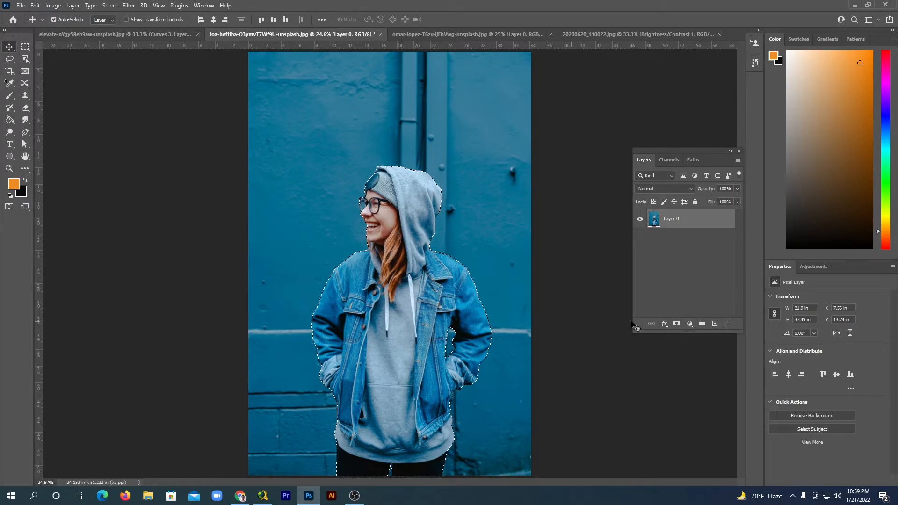
# Mask Layer 0 to the selected woman in the hoodie and duplicate the masked layer
pyautogui.click(677, 324)
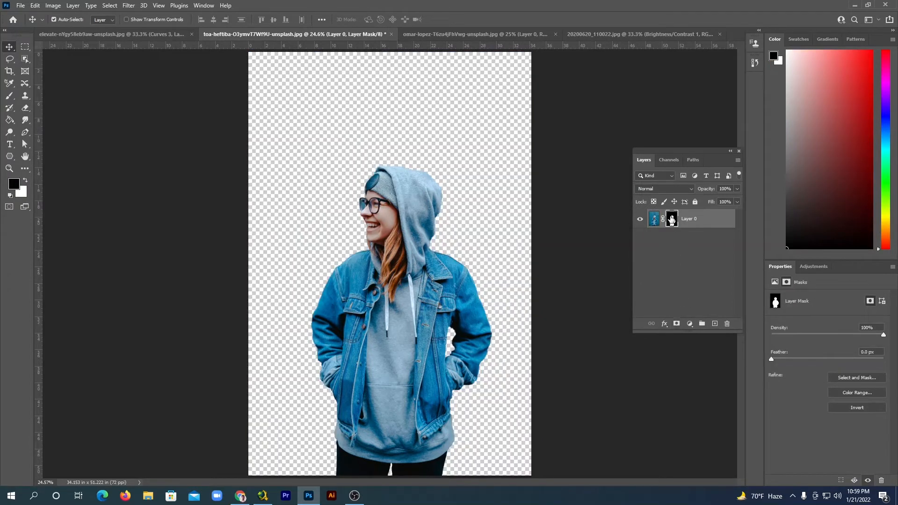
pyautogui.hotkey('ctrl', 'j')
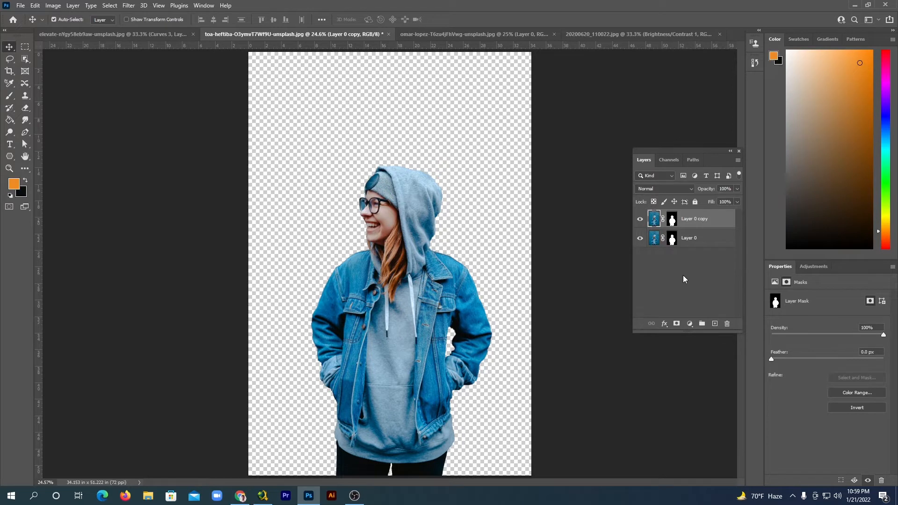
# Apply the layer mask on Layer 0 copy so the cutout becomes plain pixels
pyautogui.click(672, 219)
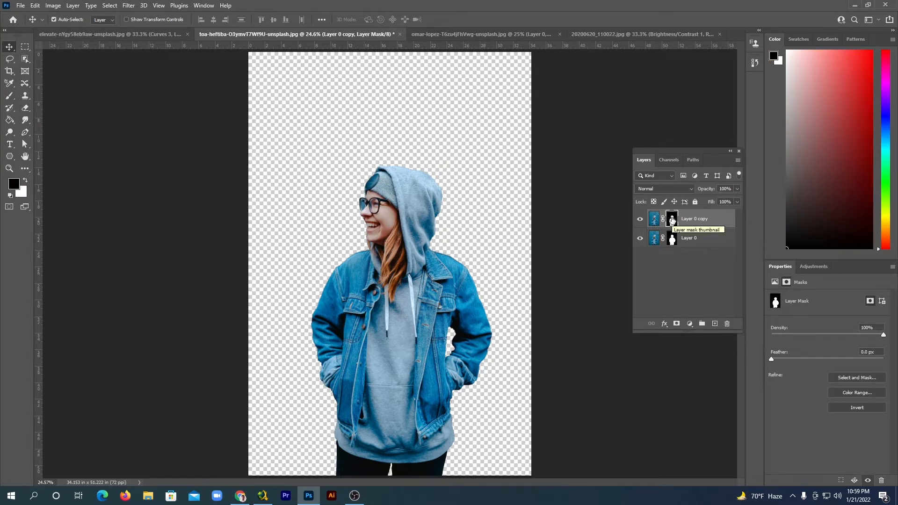
pyautogui.rightClick(672, 219)
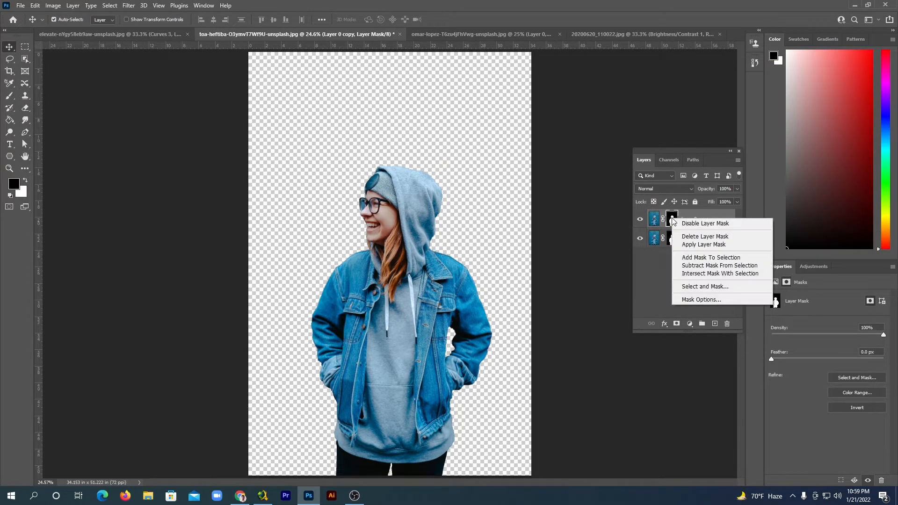
pyautogui.click(711, 245)
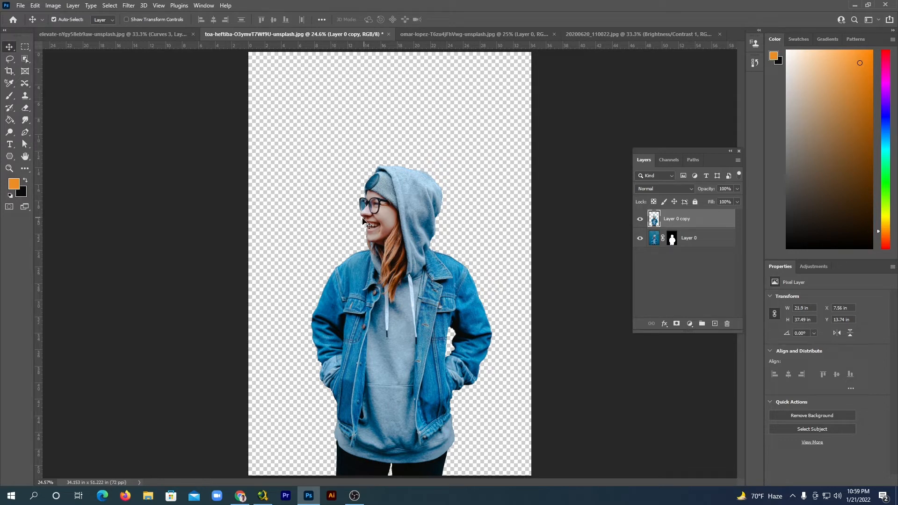
# Place the golden sunset landscape photo from Downloads as an embedded object and stretch it vertically to cover the whole canvas
pyautogui.click(21, 6)
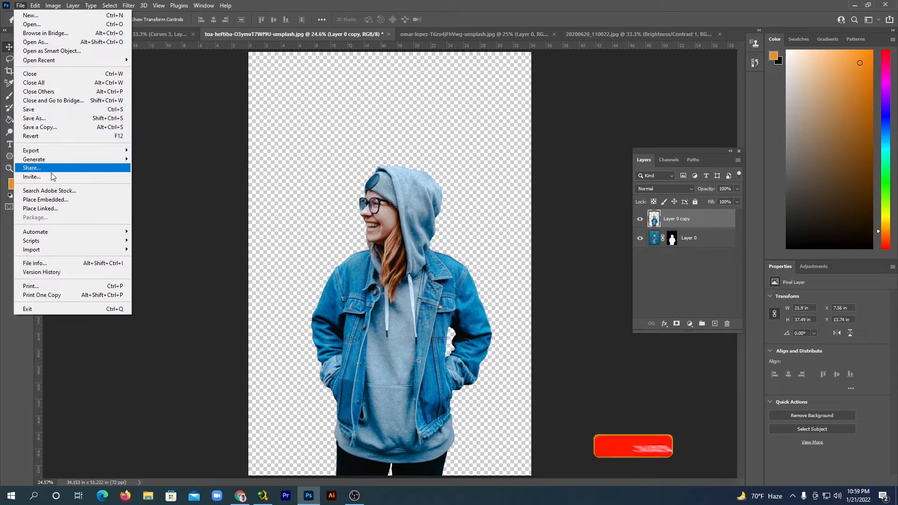
pyautogui.click(46, 200)
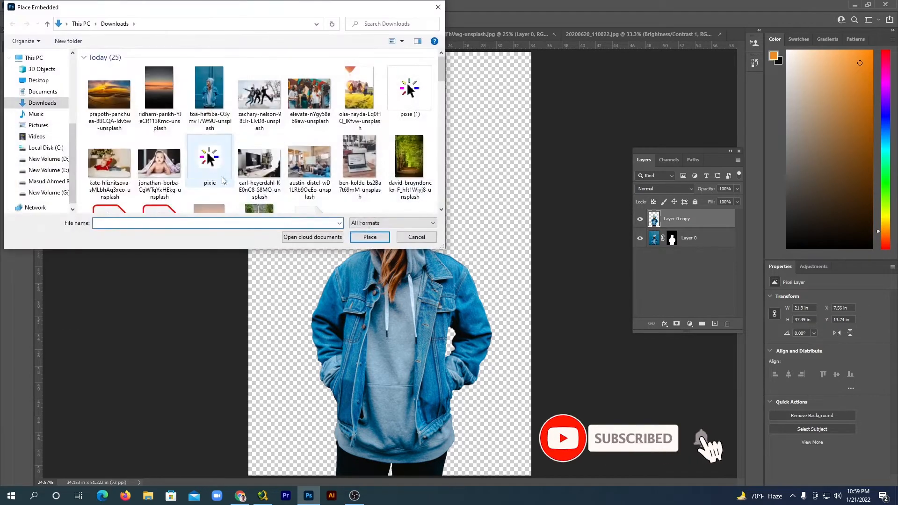
pyautogui.click(110, 97)
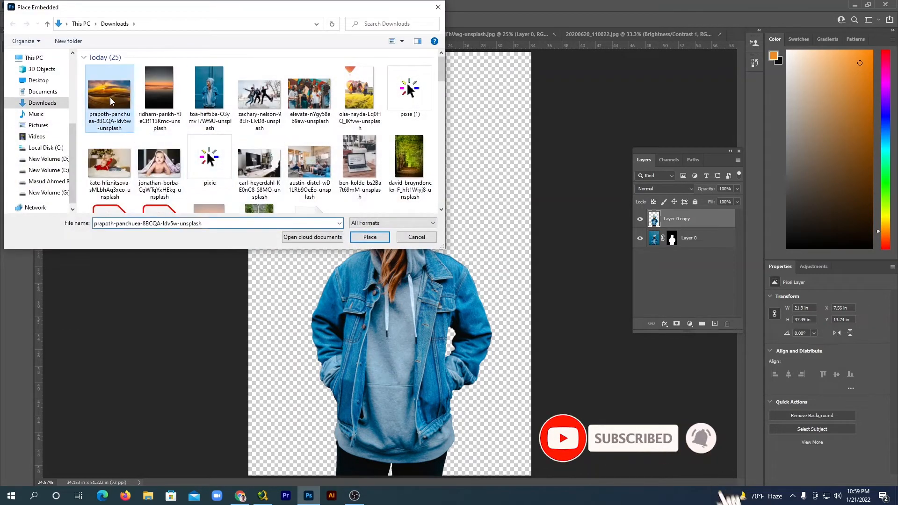
pyautogui.click(369, 238)
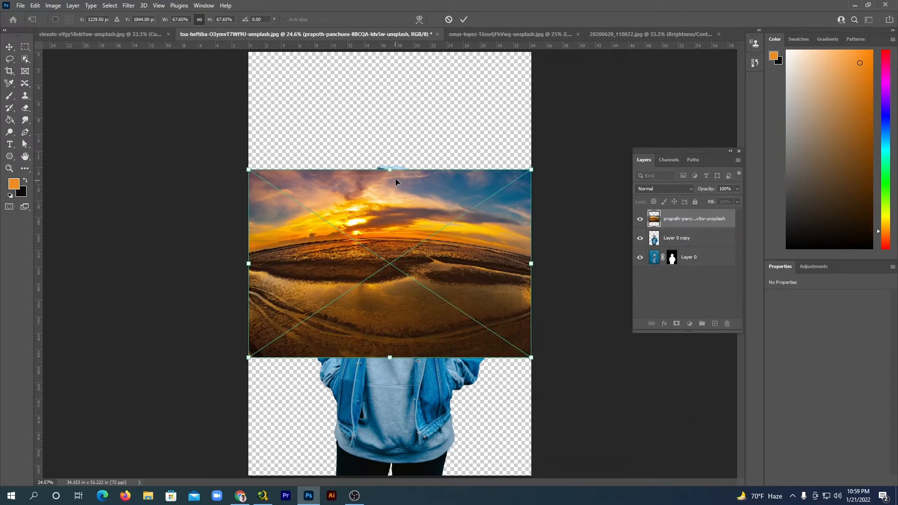
pyautogui.moveTo(392, 170); pyautogui.dragTo(392, 49)
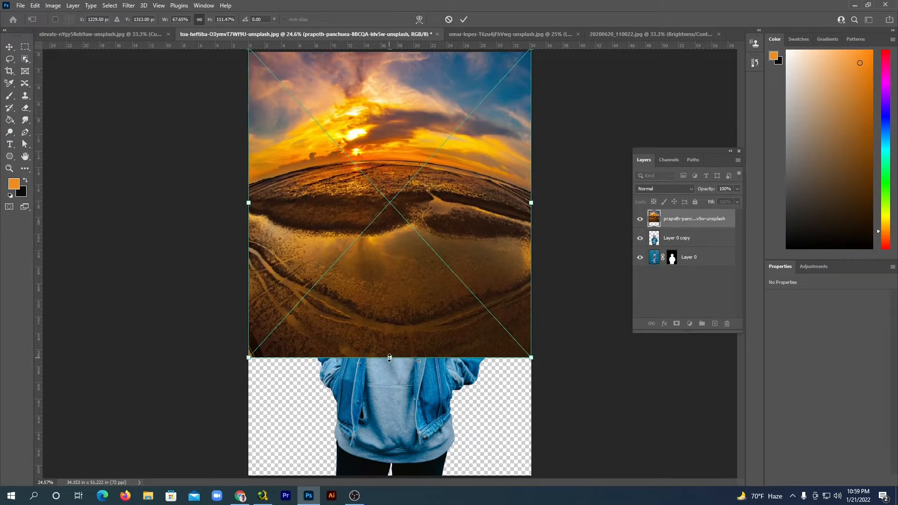
pyautogui.moveTo(390, 358); pyautogui.dragTo(394, 475)
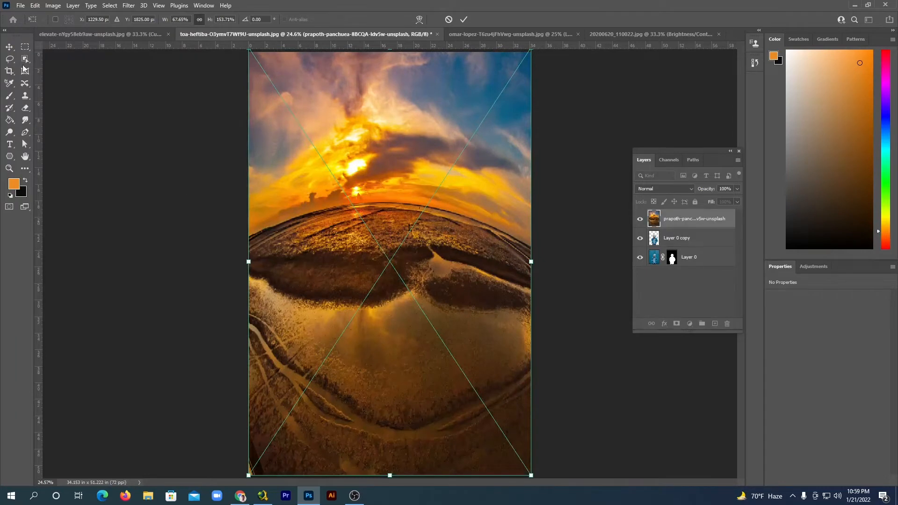
pyautogui.click(9, 48)
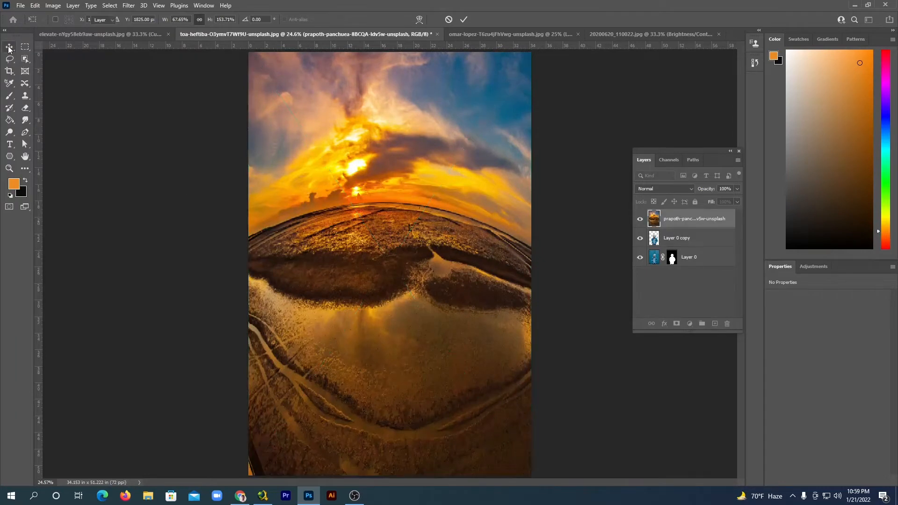
# Rename the placed sunset layer as "sun set"
pyautogui.doubleClick(684, 218)
pyautogui.write('su')
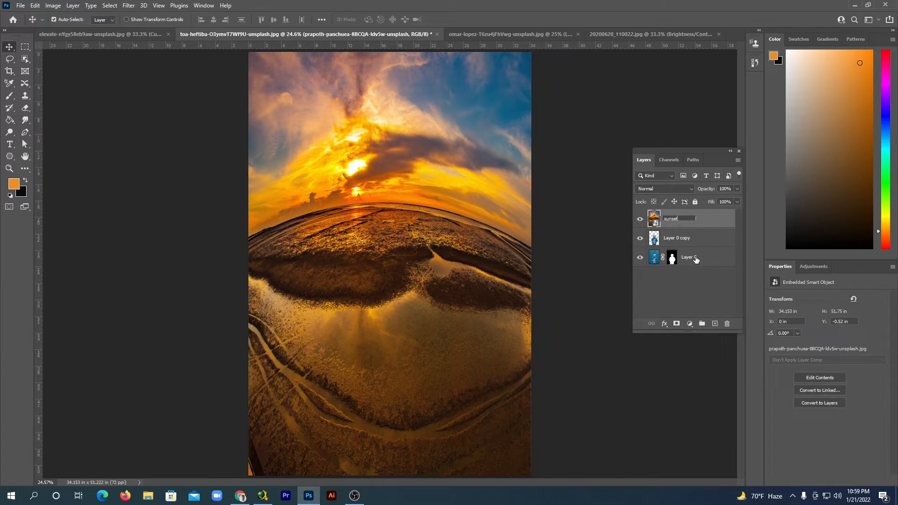
pyautogui.write('n set')
pyautogui.press('Return')
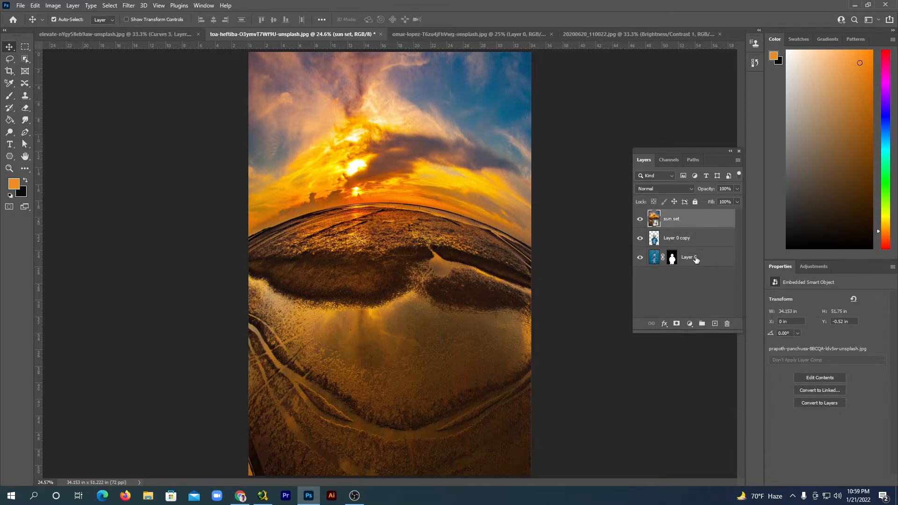
# Move the sun set layer beneath Layer 0 copy and select Layer 0 copy
pyautogui.click(676, 239)
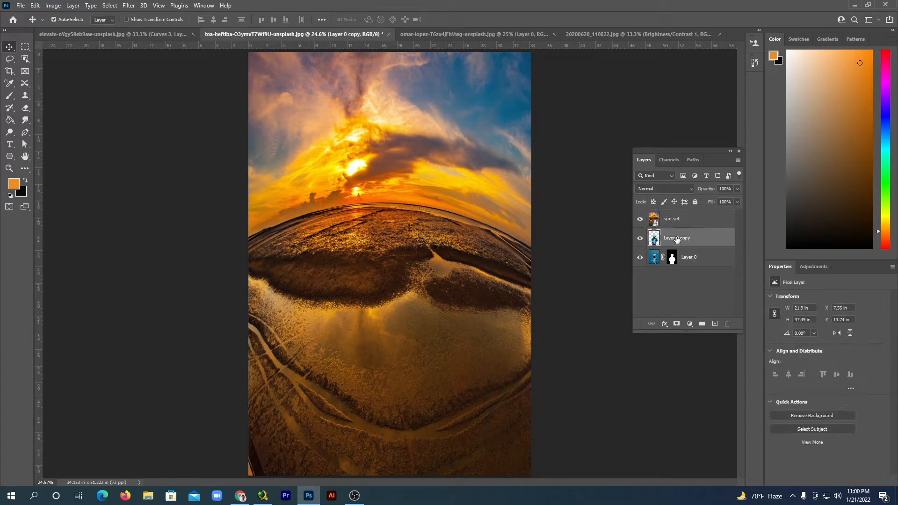
pyautogui.moveTo(674, 220); pyautogui.dragTo(678, 241)
pyautogui.click(674, 219)
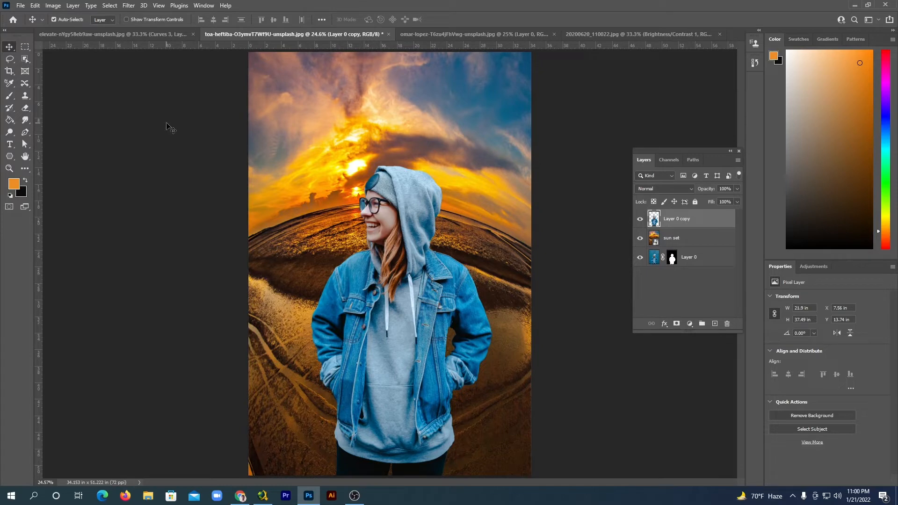
# Enable the Harmonization neural filter on Layer 0 copy with the sun set layer as its reference image
pyautogui.click(128, 6)
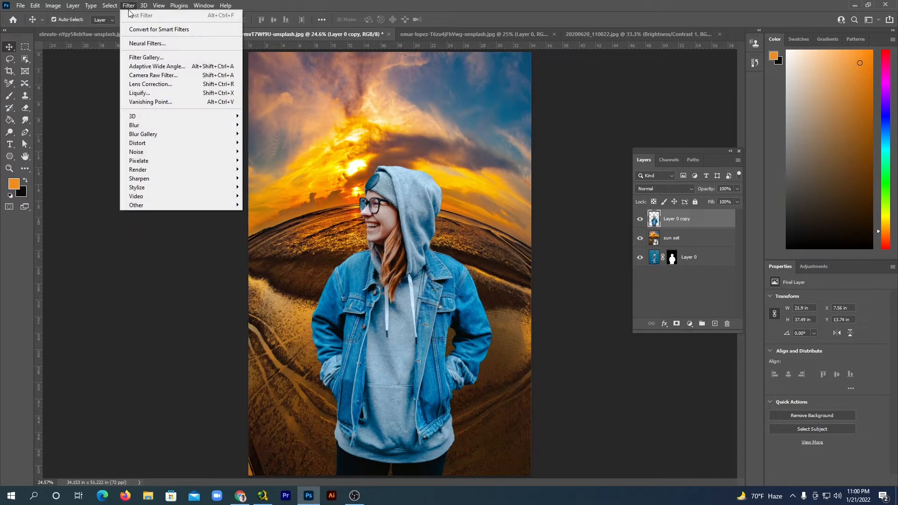
pyautogui.click(185, 43)
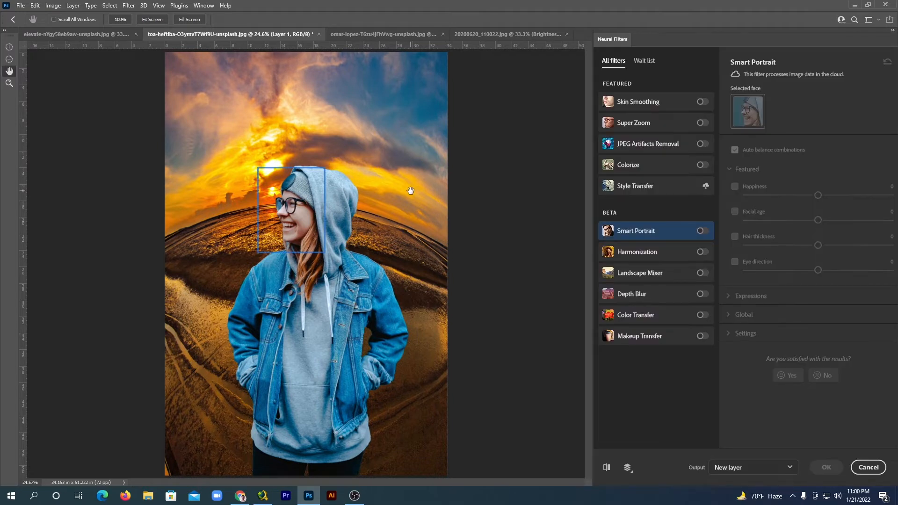
pyautogui.click(704, 252)
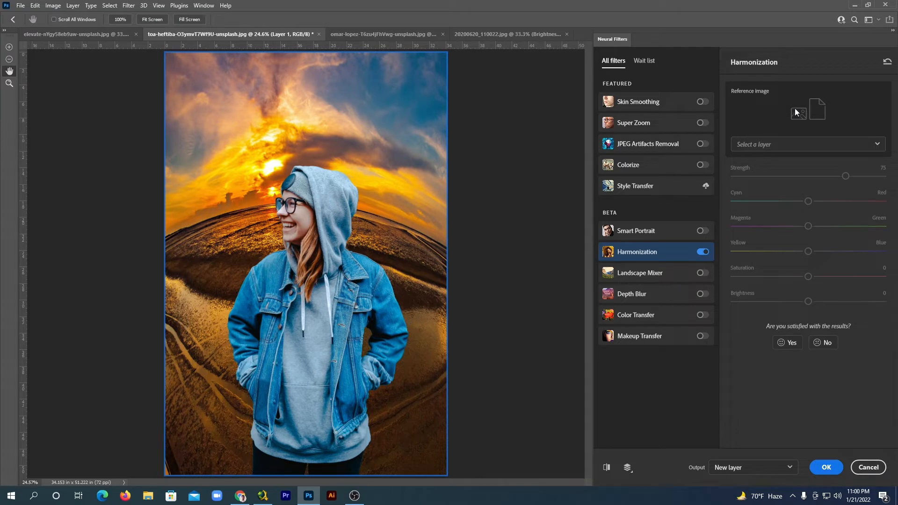
pyautogui.click(760, 144)
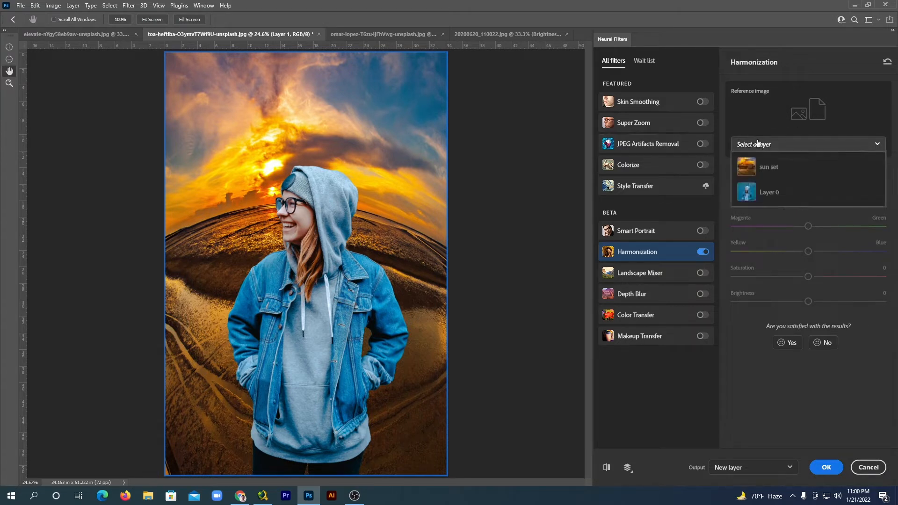
pyautogui.click(775, 167)
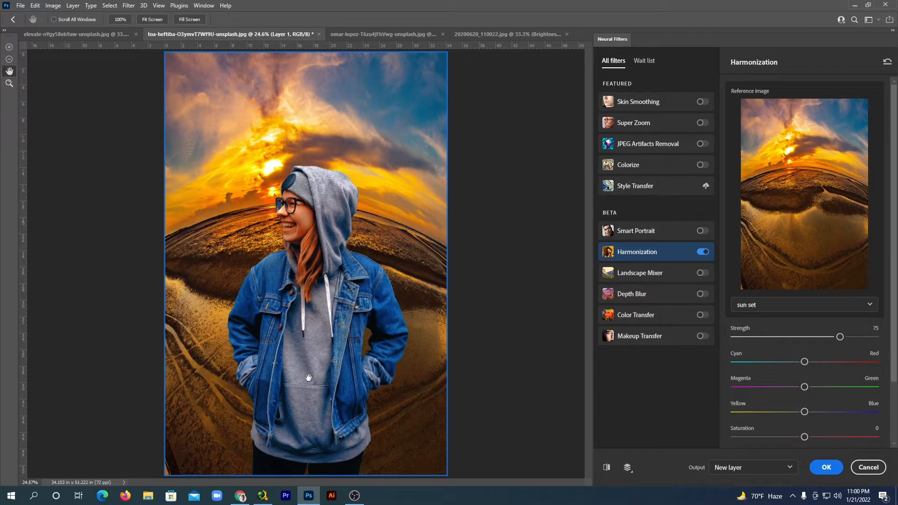
# Compare the woman before and after Harmonization and output the filtered result to a new layer
pyautogui.click(607, 467)
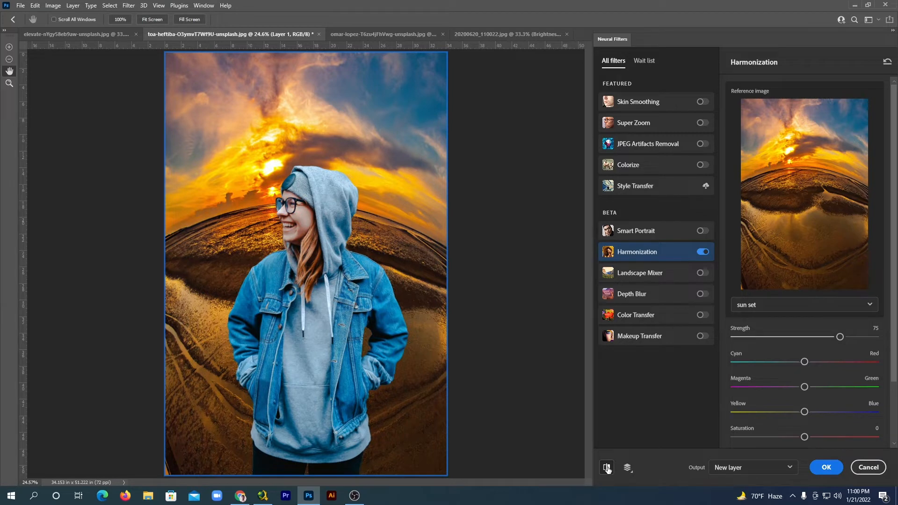
pyautogui.click(607, 467)
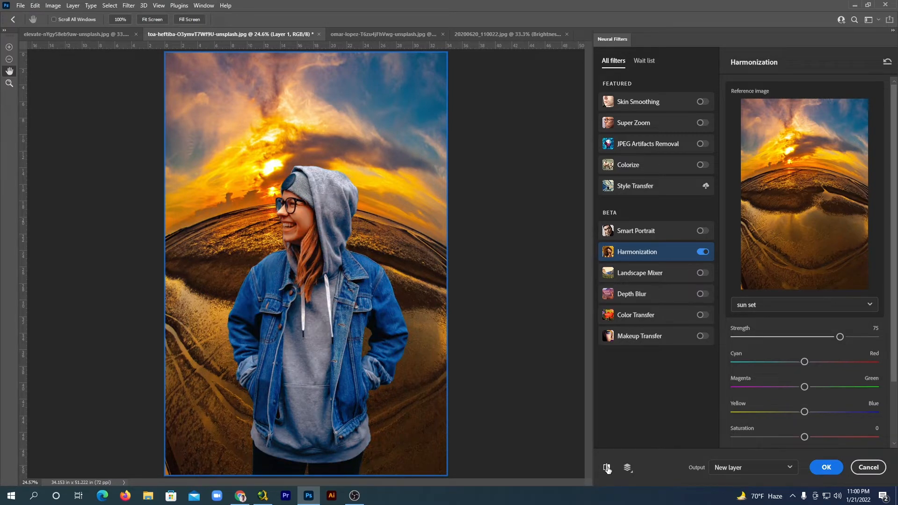
pyautogui.click(607, 468)
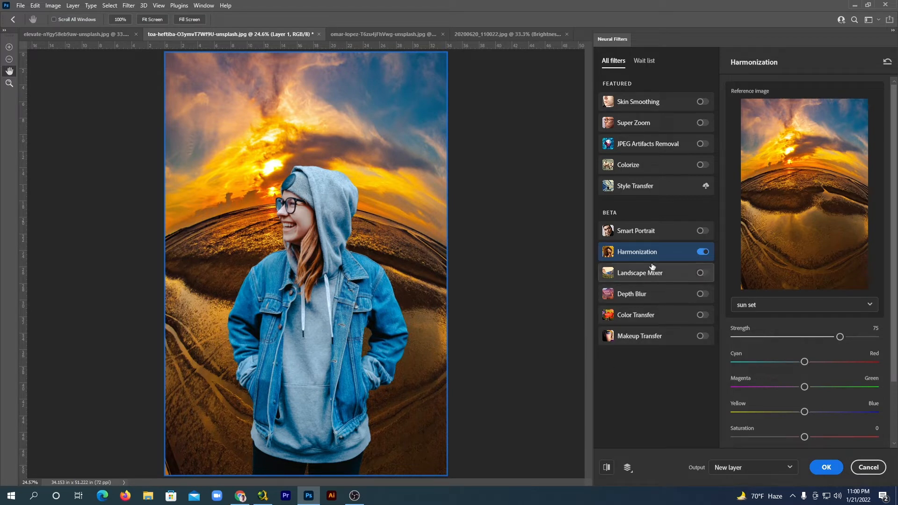
pyautogui.click(606, 467)
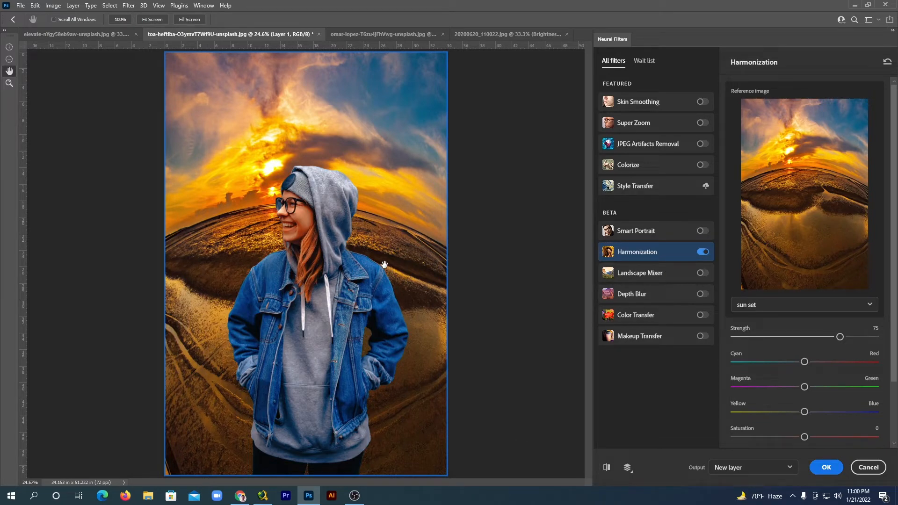
pyautogui.click(818, 468)
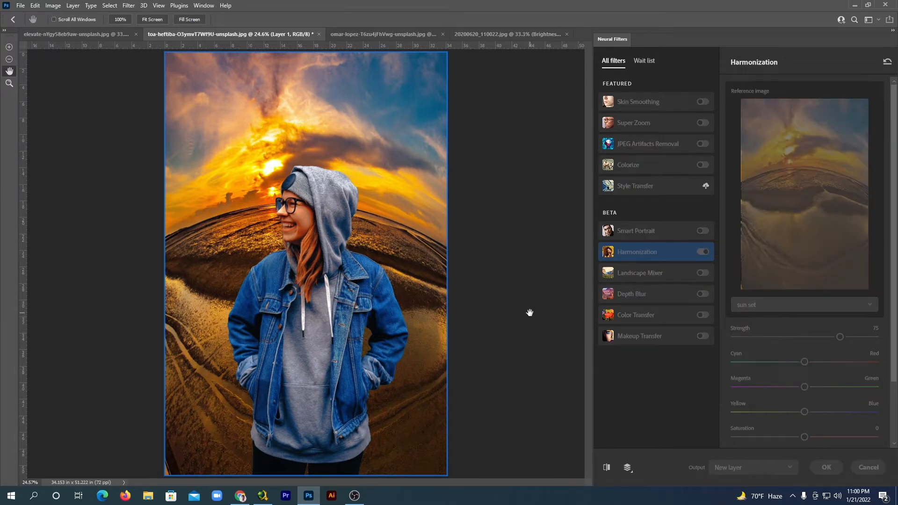
pyautogui.press('v')
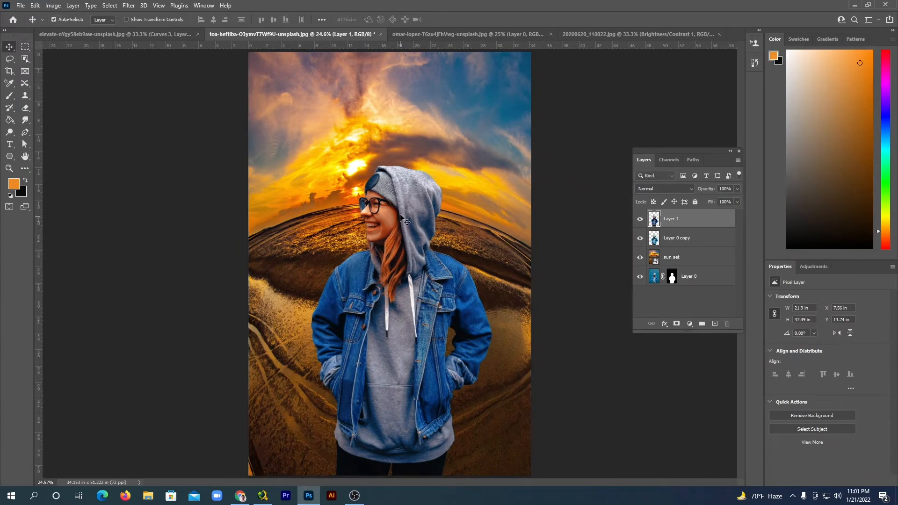
# Switch to the outdoor group photo of women and enable the Landscape Mixer neural filter on Layer 0
pyautogui.click(431, 33)
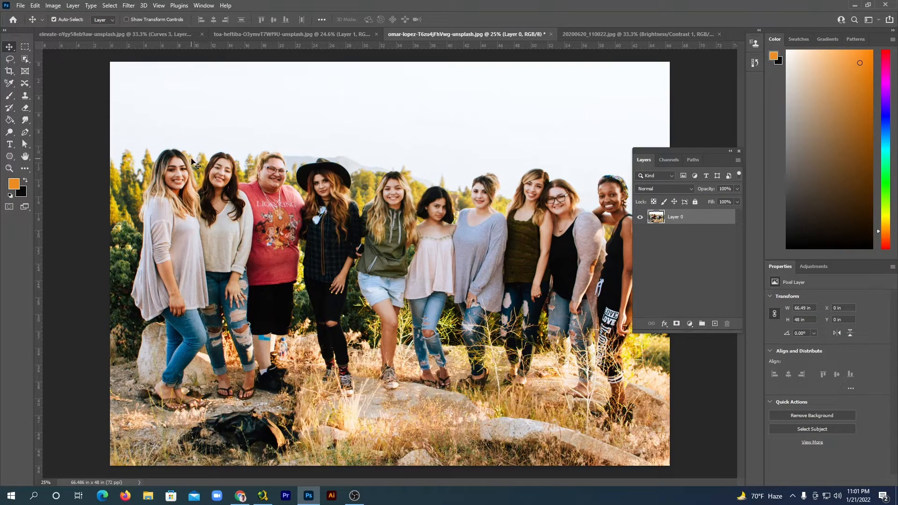
pyautogui.click(129, 6)
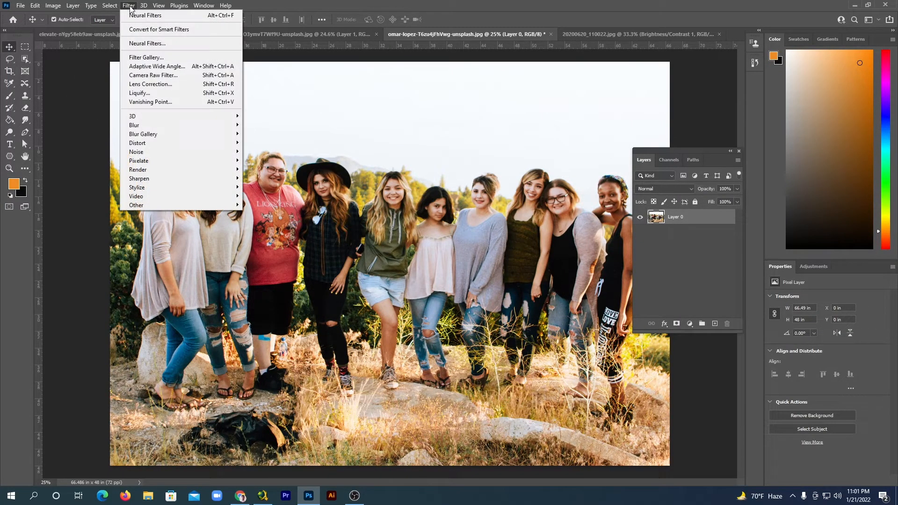
pyautogui.click(156, 44)
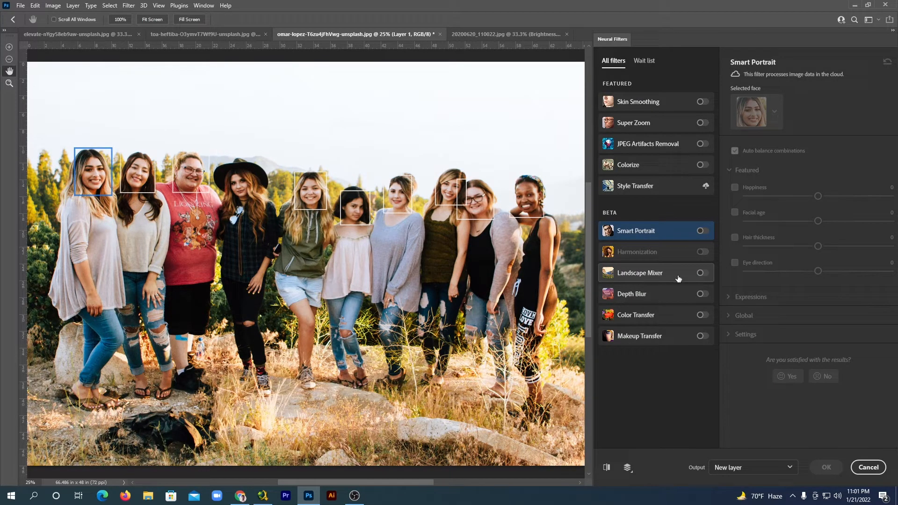
pyautogui.moveTo(683, 279)
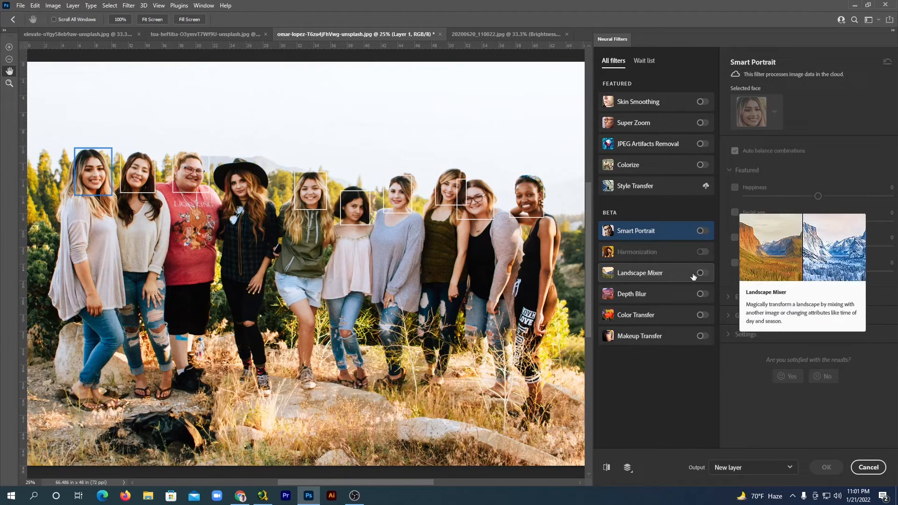
pyautogui.click(708, 274)
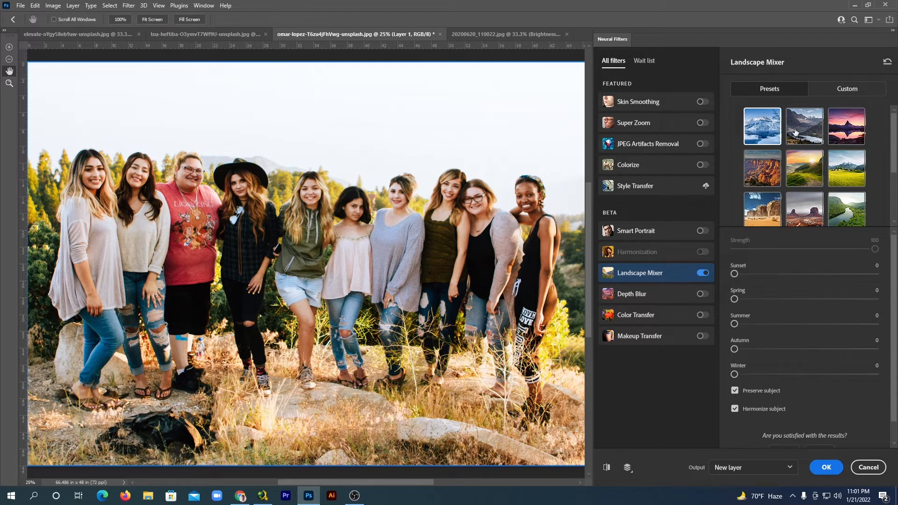
# Apply the snowy mountain preset in Landscape Mixer and set Winter to 100
pyautogui.scroll(-2, 833, 180)
pyautogui.scroll(2, 834, 178)
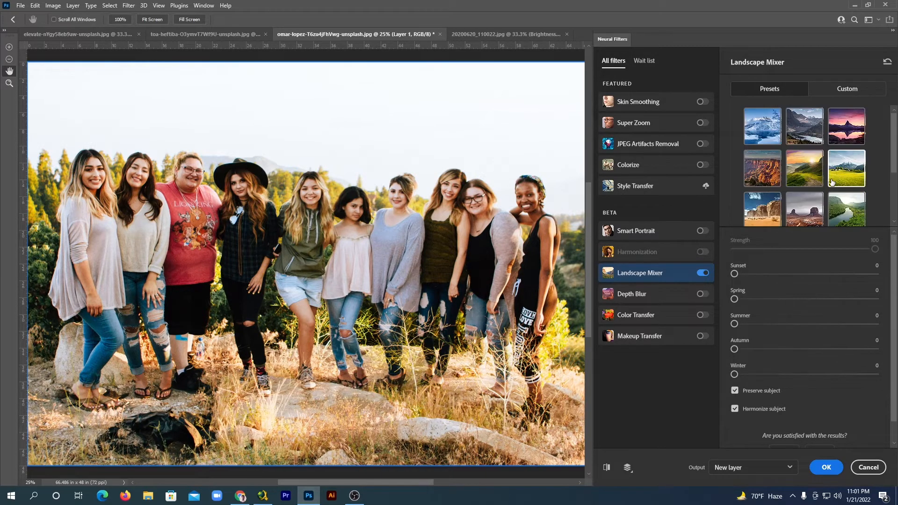
pyautogui.click(765, 125)
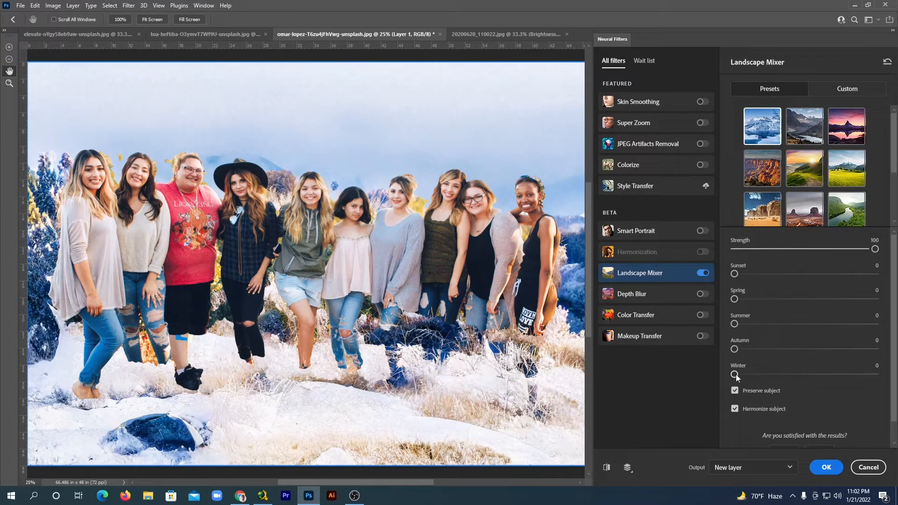
pyautogui.moveTo(735, 374); pyautogui.dragTo(881, 375)
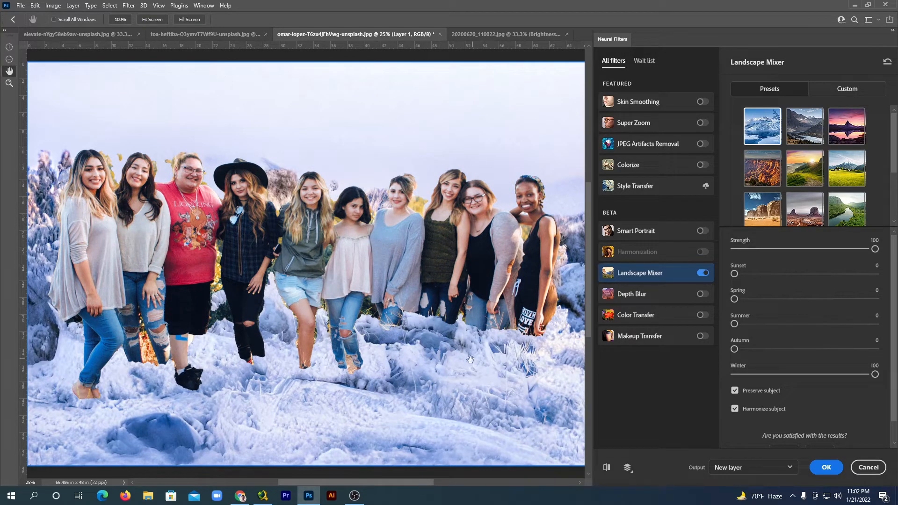
# Compare the group photo before and after Landscape Mixer, and output the filtered result to a new layer
pyautogui.click(606, 467)
pyautogui.click(607, 467)
pyautogui.click(607, 468)
pyautogui.click(606, 468)
pyautogui.scroll(-1, 795, 331)
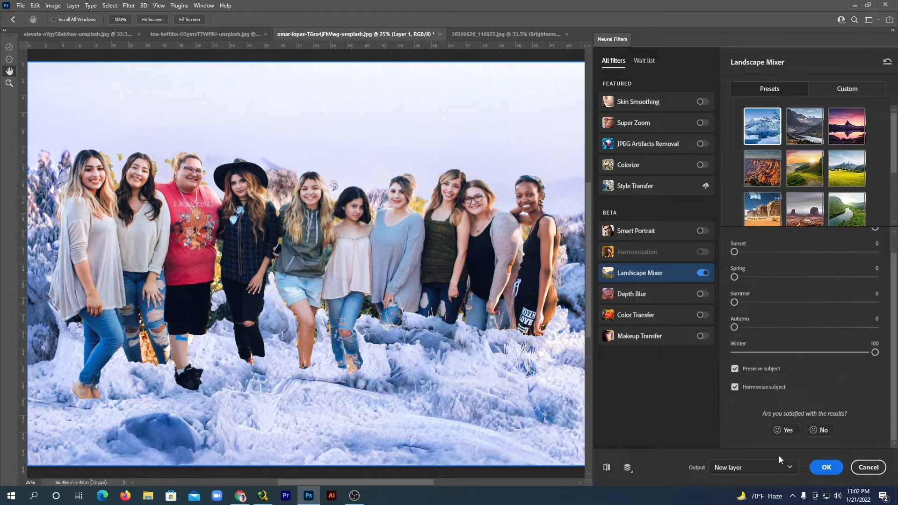
pyautogui.click(741, 467)
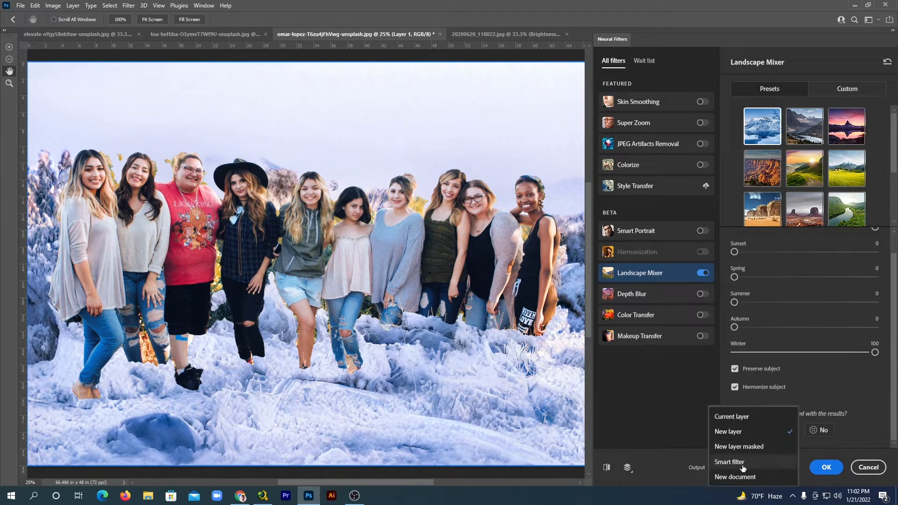
pyautogui.click(741, 432)
pyautogui.click(827, 467)
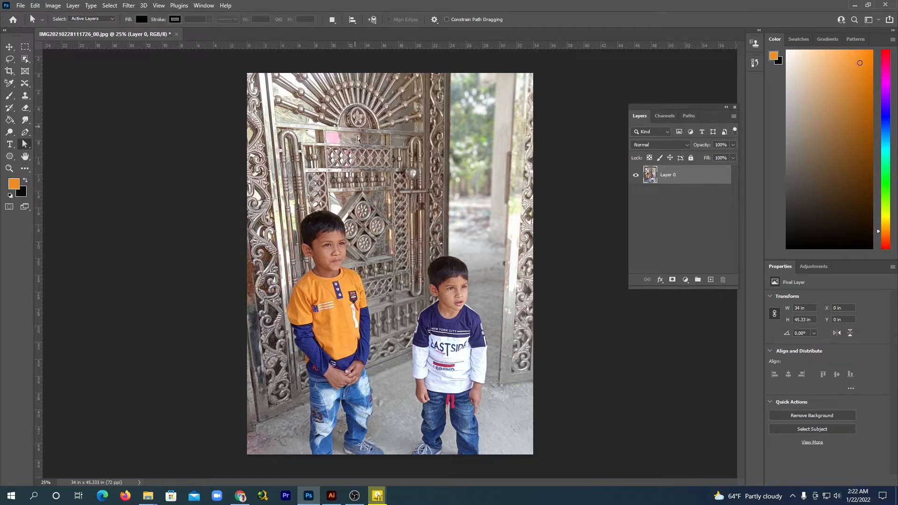
# Add a Curves adjustment over the photo of the two boys and brighten its midtones to input 109, output 140
pyautogui.click(686, 279)
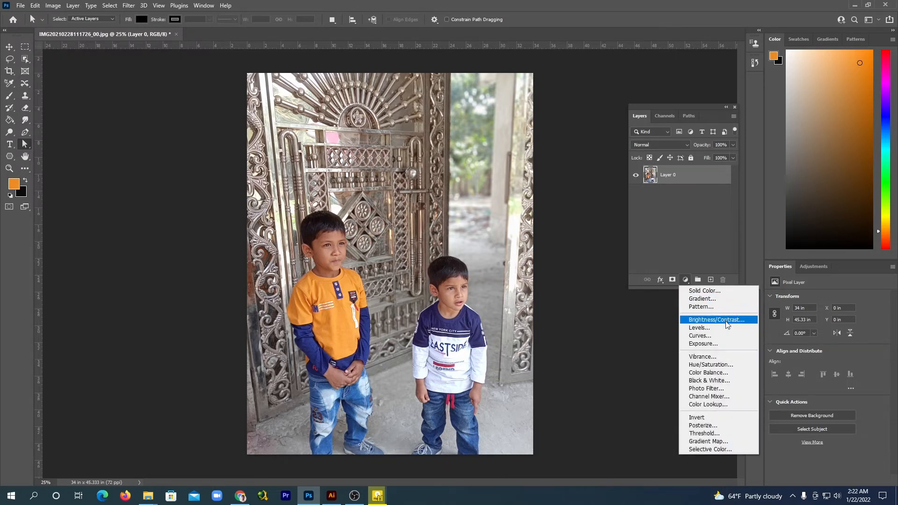
pyautogui.click(706, 334)
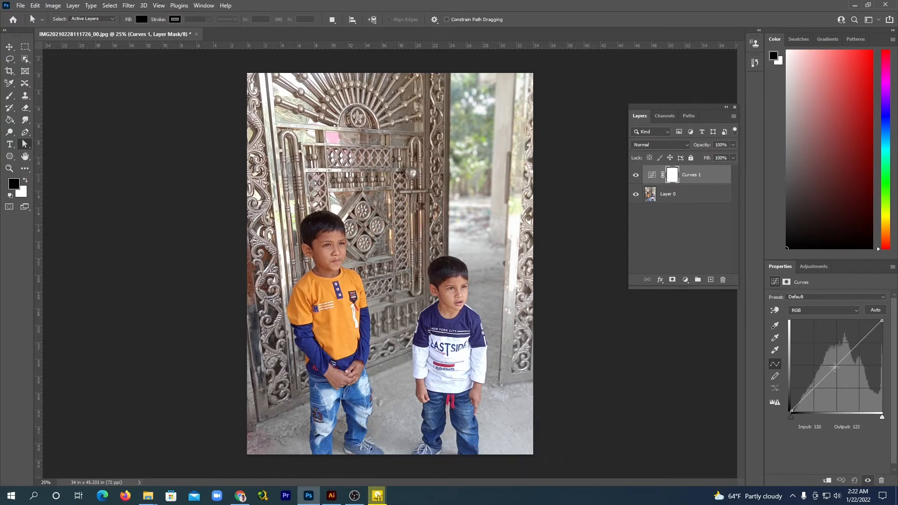
pyautogui.moveTo(830, 372); pyautogui.dragTo(830, 361)
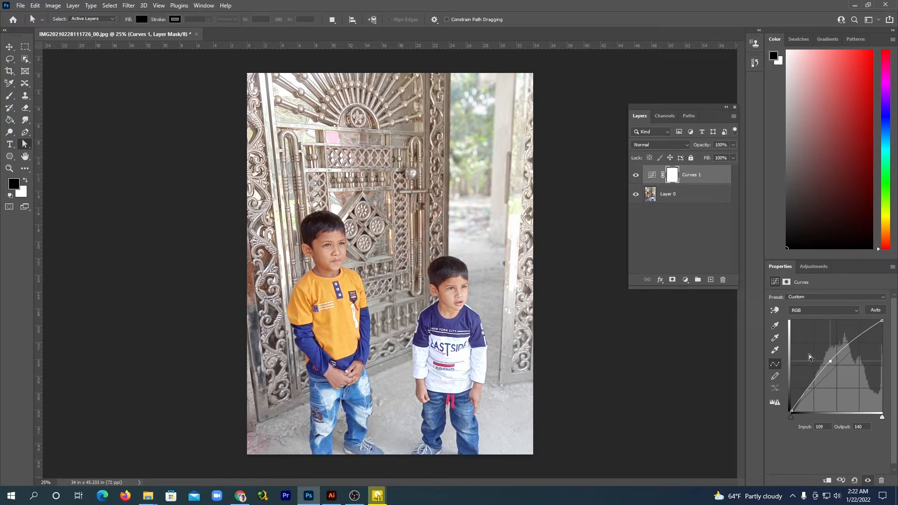
# Add a Color Balance adjustment shifting the midtones about +6 toward red and slightly toward green, and select Layer 0
pyautogui.click(686, 280)
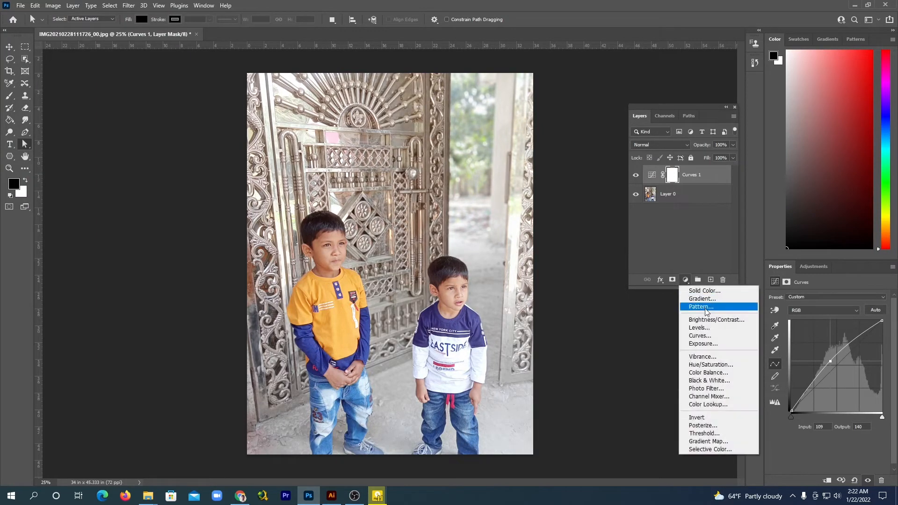
pyautogui.click(715, 373)
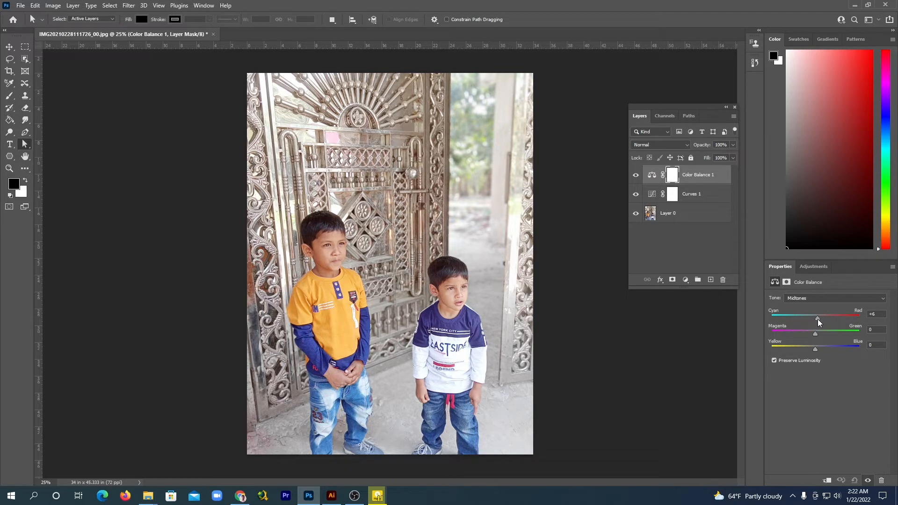
pyautogui.moveTo(816, 334); pyautogui.dragTo(822, 335)
pyautogui.click(675, 215)
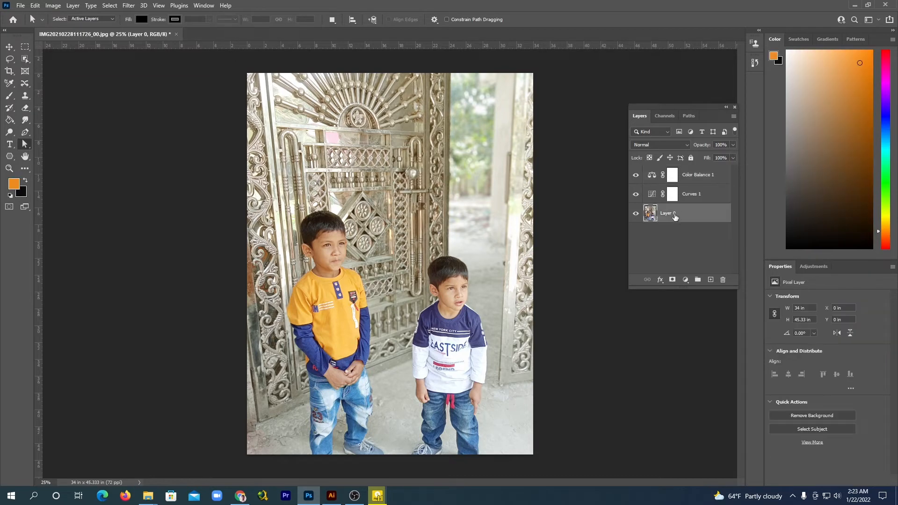
# Save the edited photo as a cloud document named after the two boys
pyautogui.click(20, 6)
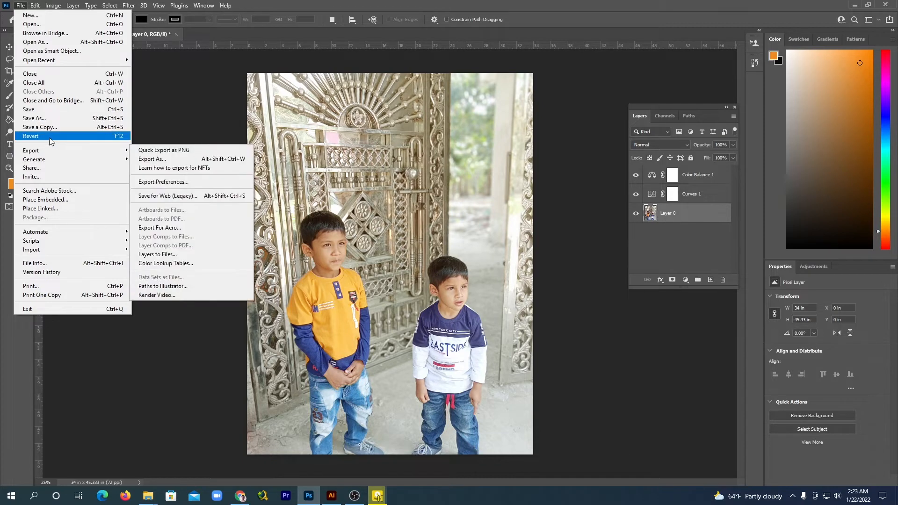
pyautogui.click(52, 119)
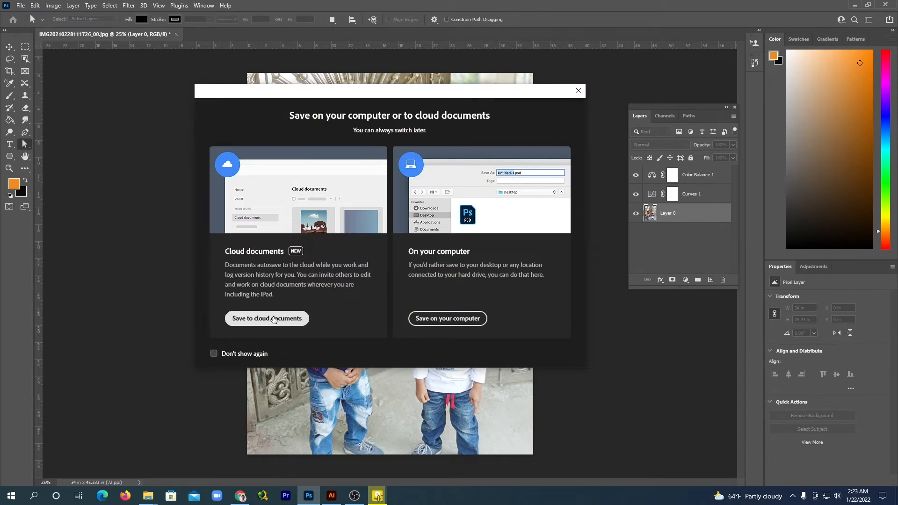
pyautogui.click(275, 319)
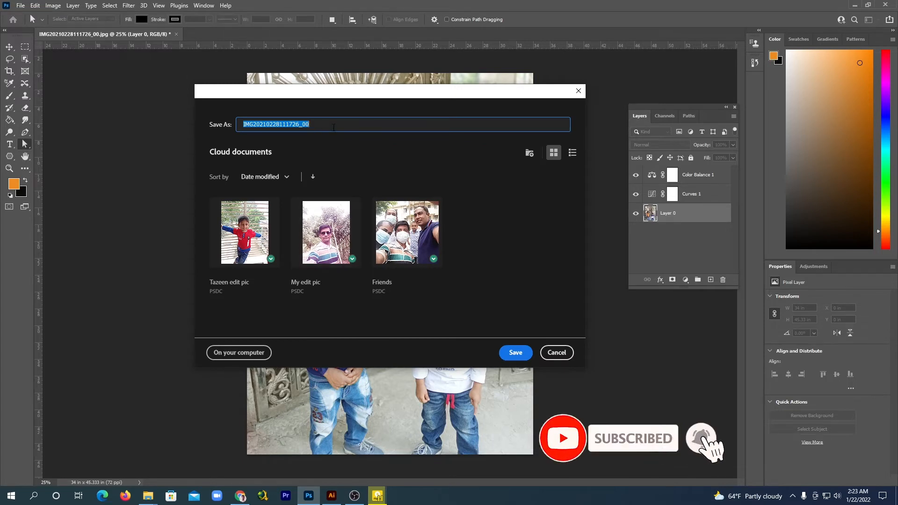
pyautogui.write('T')
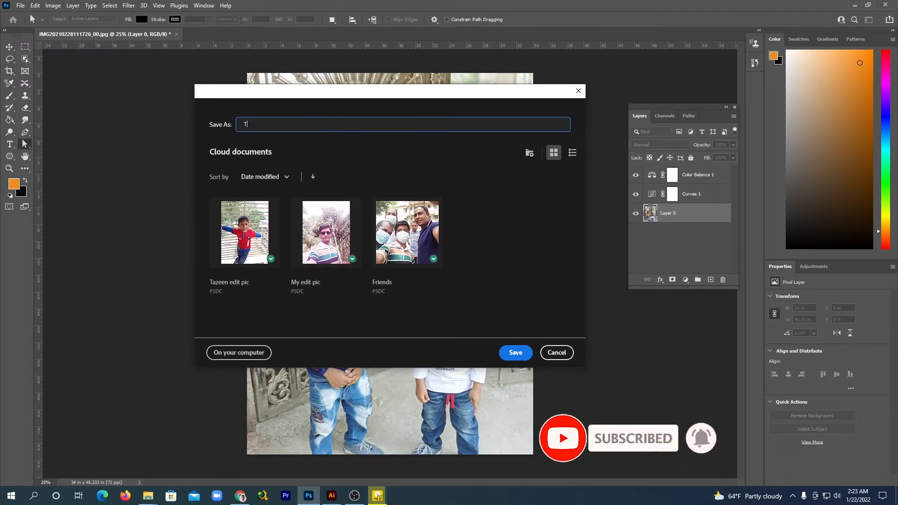
pyautogui.write('ahmid')
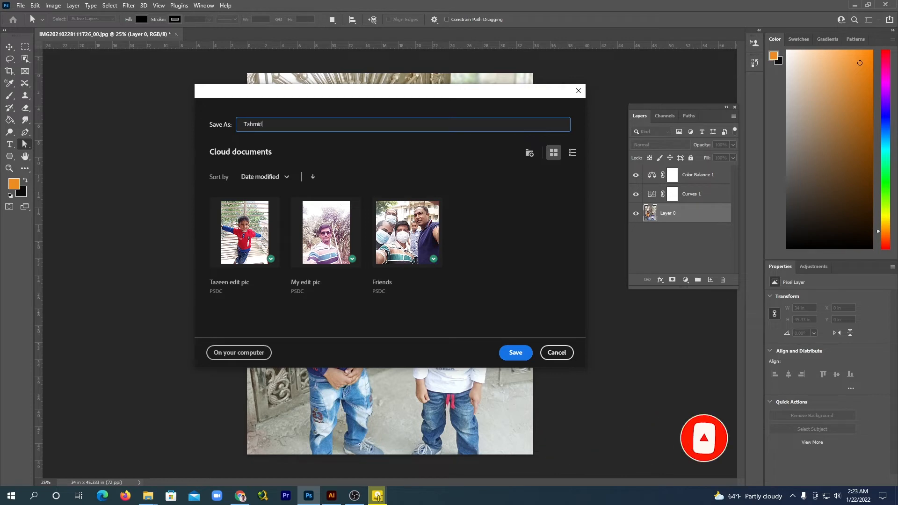
pyautogui.write(' and ')
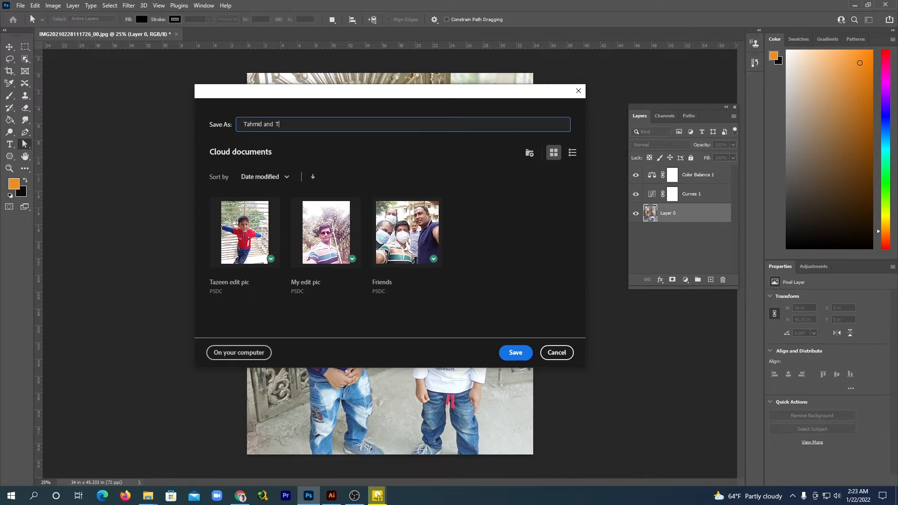
pyautogui.write('Tazeen')
pyautogui.click(517, 352)
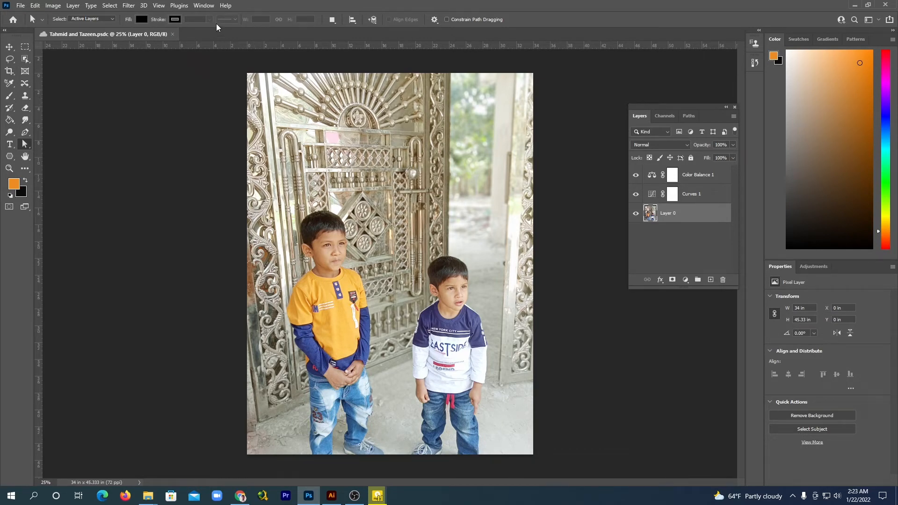
# Show the cloud document's comments and review the link access settings for sharing it
pyautogui.click(205, 6)
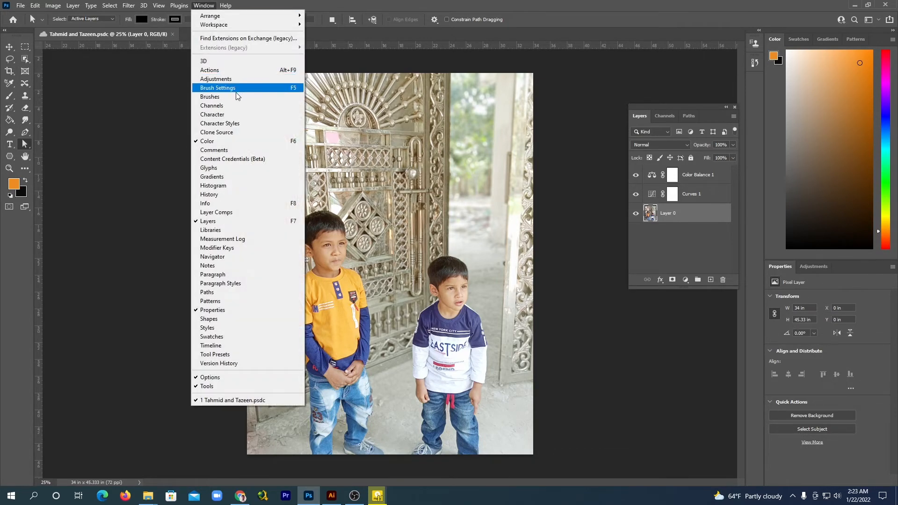
pyautogui.click(235, 154)
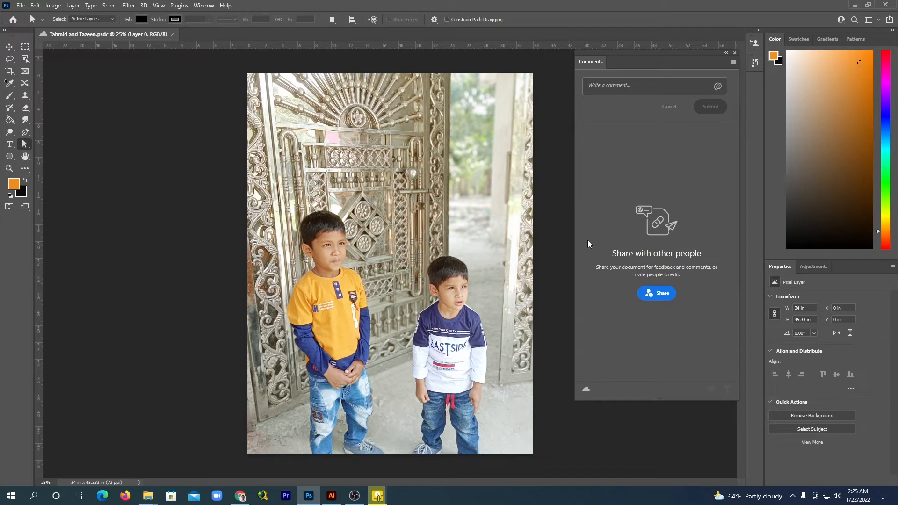
pyautogui.click(663, 295)
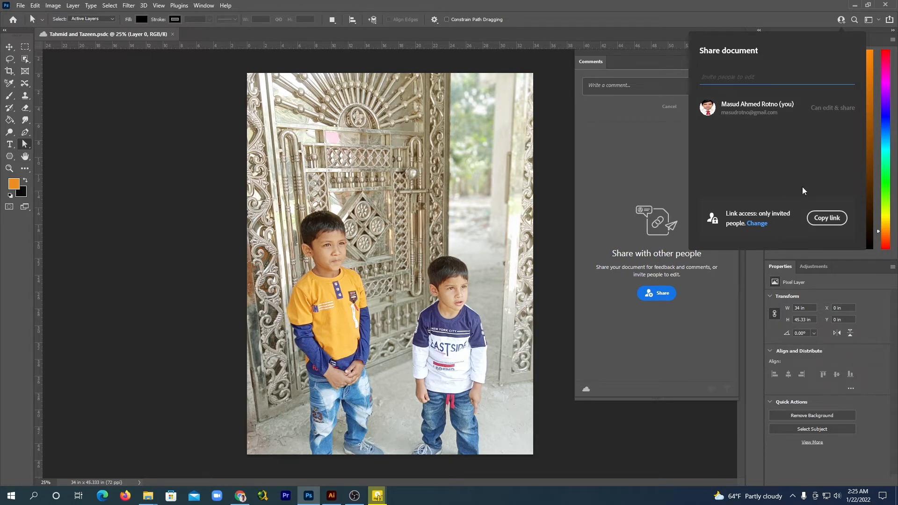
pyautogui.click(766, 225)
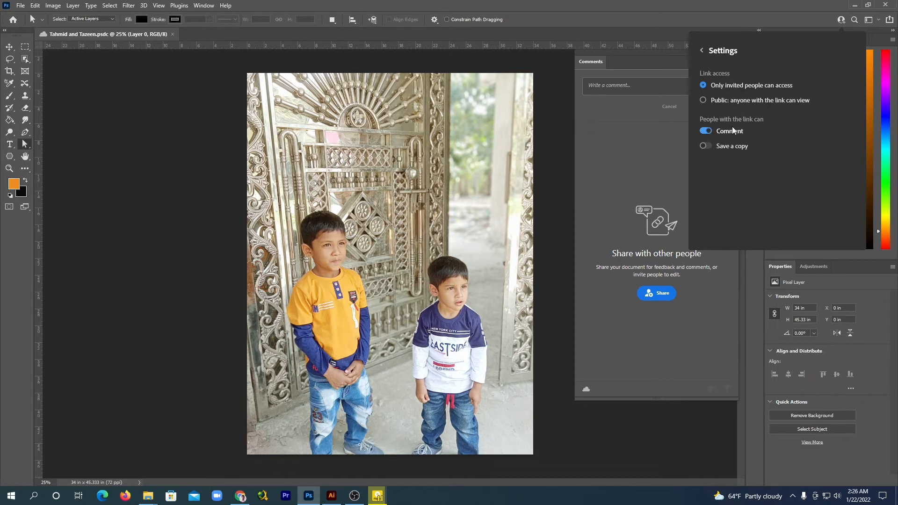
pyautogui.click(701, 50)
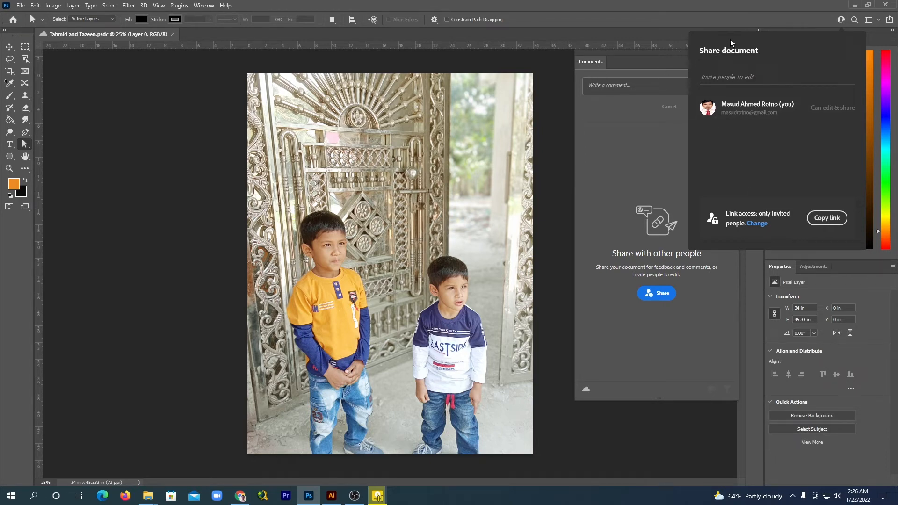
# Post the comment "how is it??" on the shared document and look over the comment filter options
pyautogui.moveTo(629, 62); pyautogui.dragTo(586, 64)
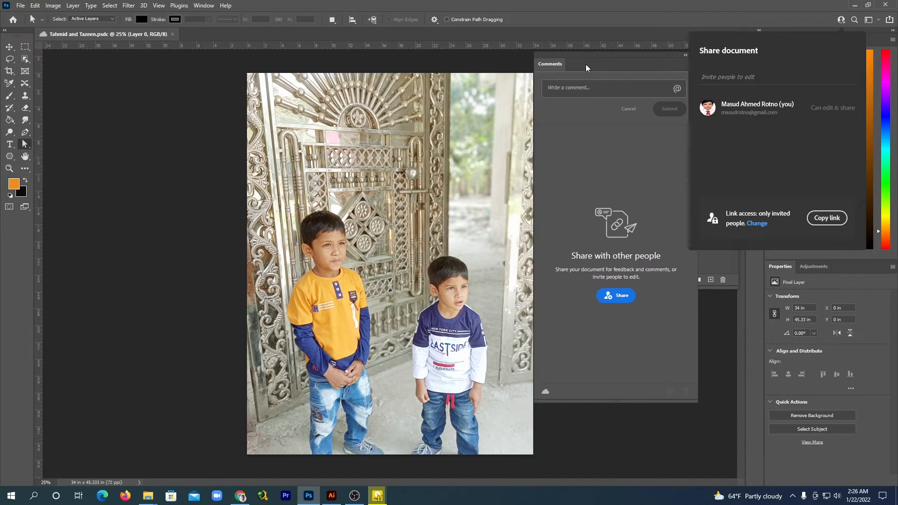
pyautogui.click(595, 96)
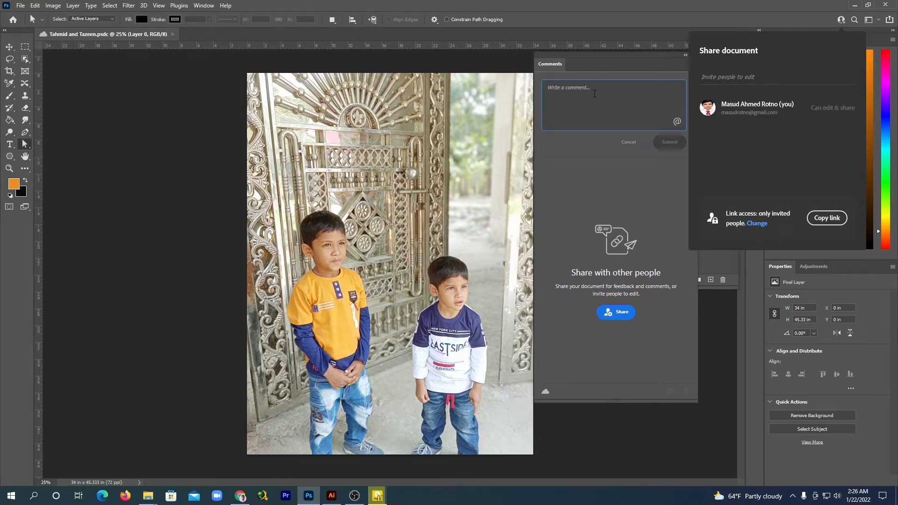
pyautogui.write('H')
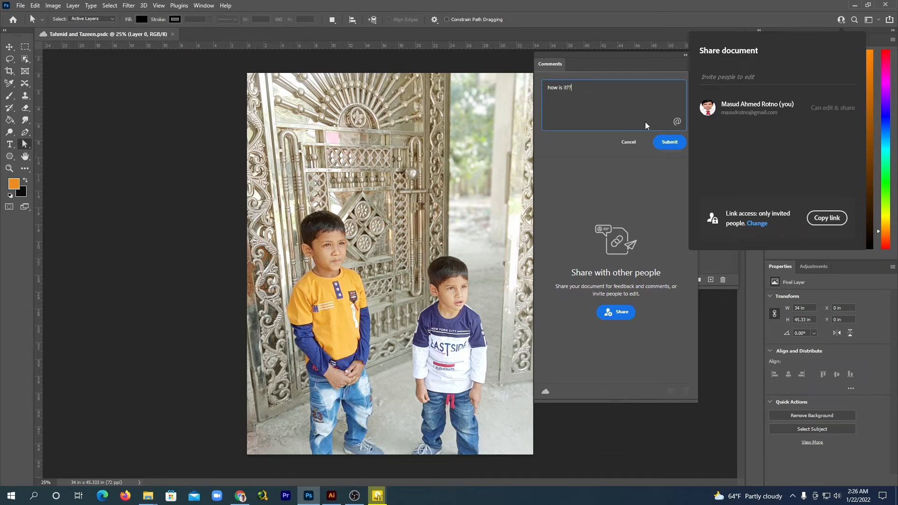
pyautogui.click(668, 142)
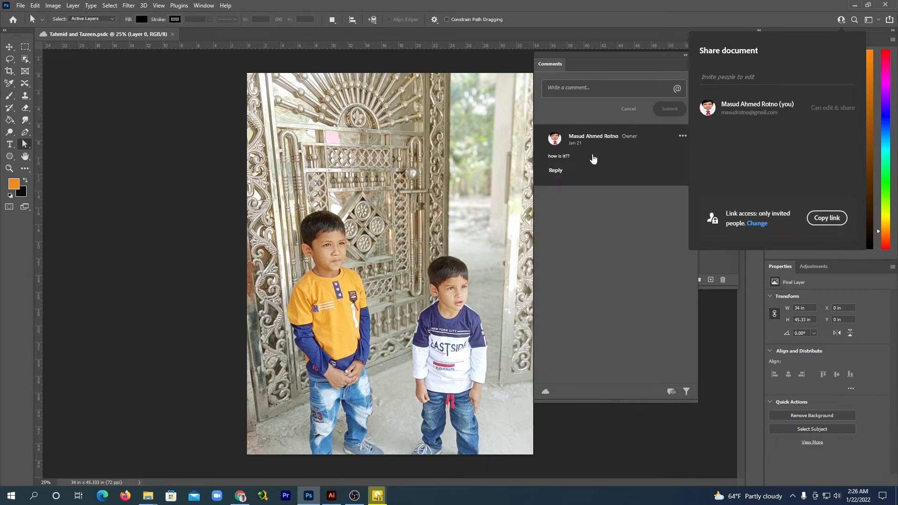
pyautogui.click(686, 391)
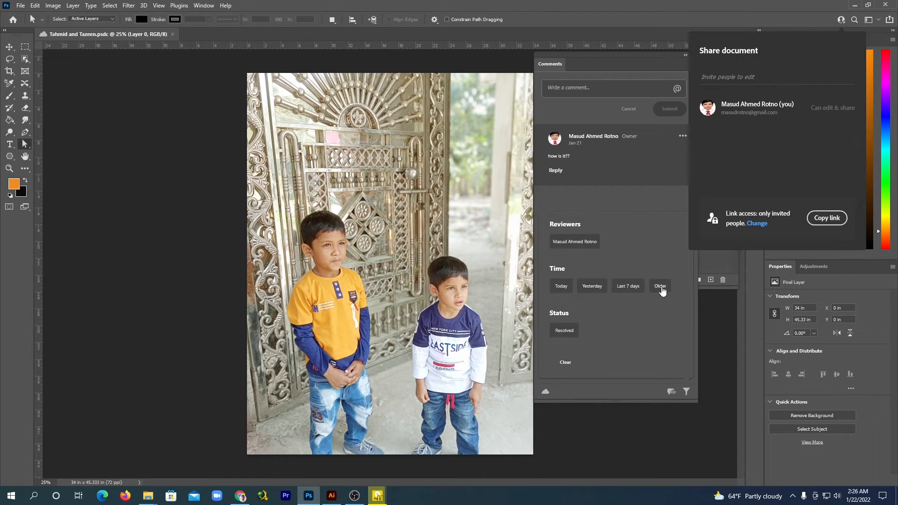
pyautogui.click(686, 391)
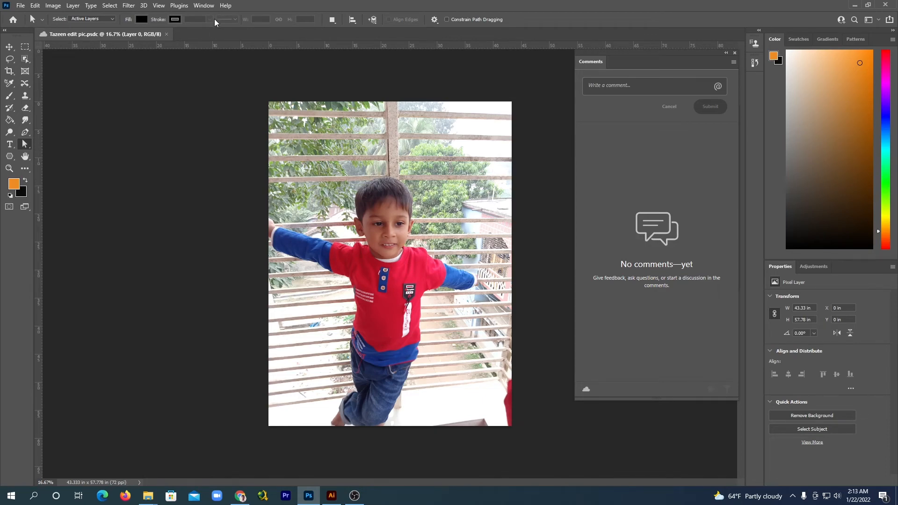
# Enable Content Credentials (Beta) in the Technology Previews preferences and display its attribution options for the photo of the boy in red
pyautogui.click(204, 5)
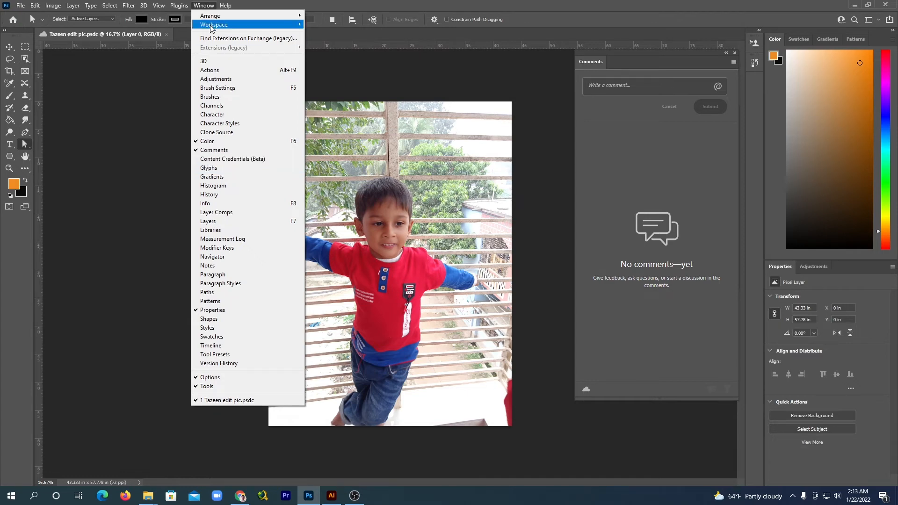
pyautogui.click(204, 6)
pyautogui.click(35, 6)
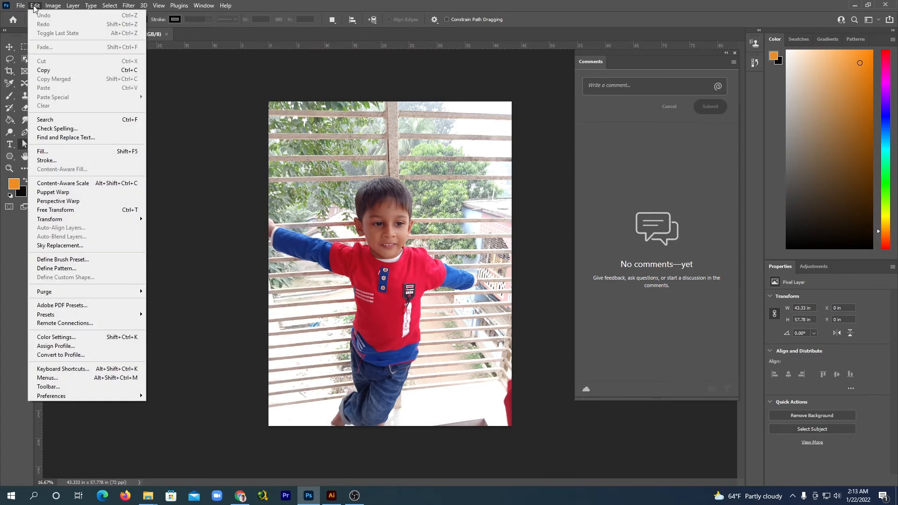
pyautogui.moveTo(94, 397)
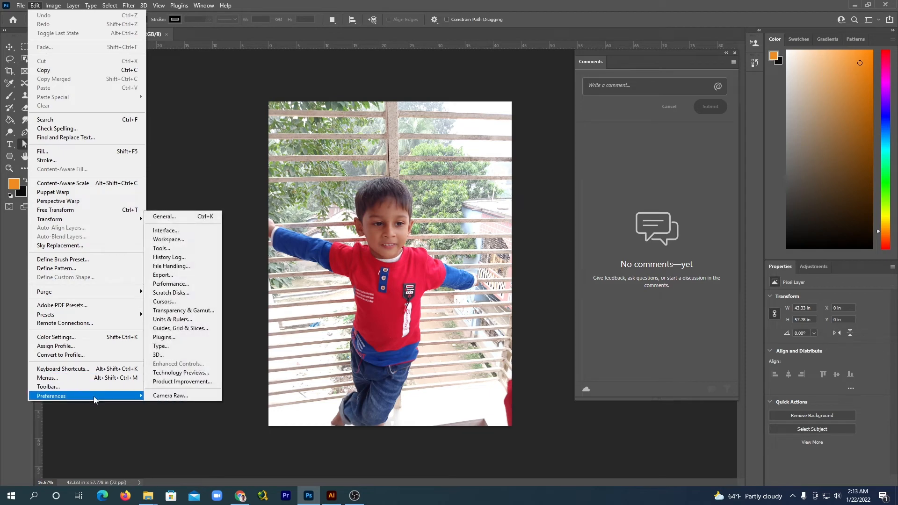
pyautogui.click(194, 373)
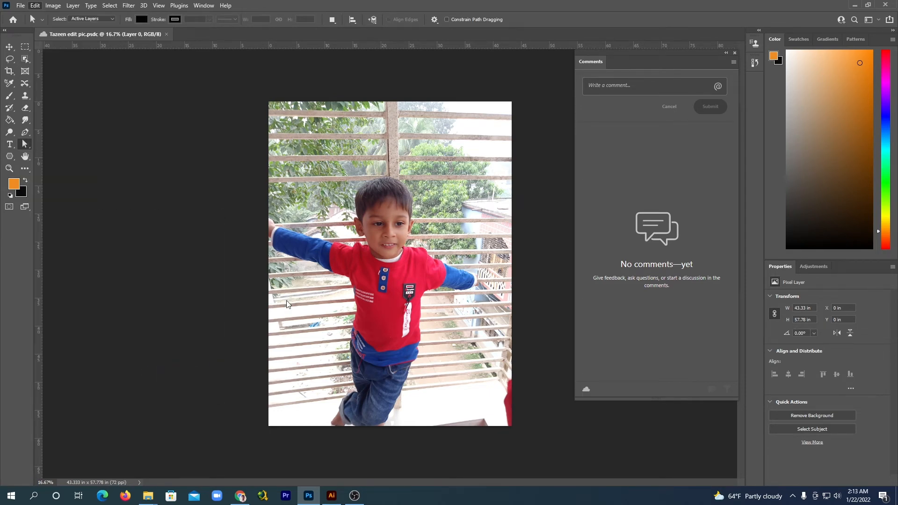
pyautogui.moveTo(268, 196)
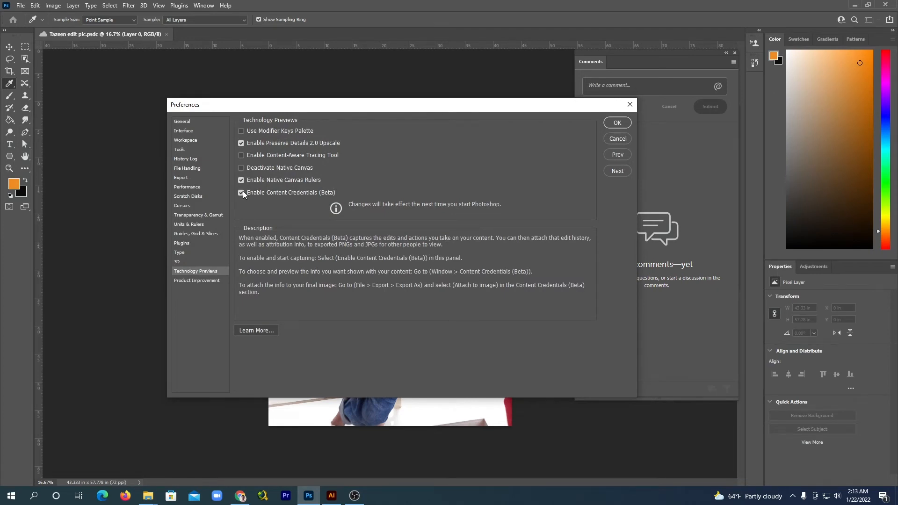
pyautogui.click(616, 122)
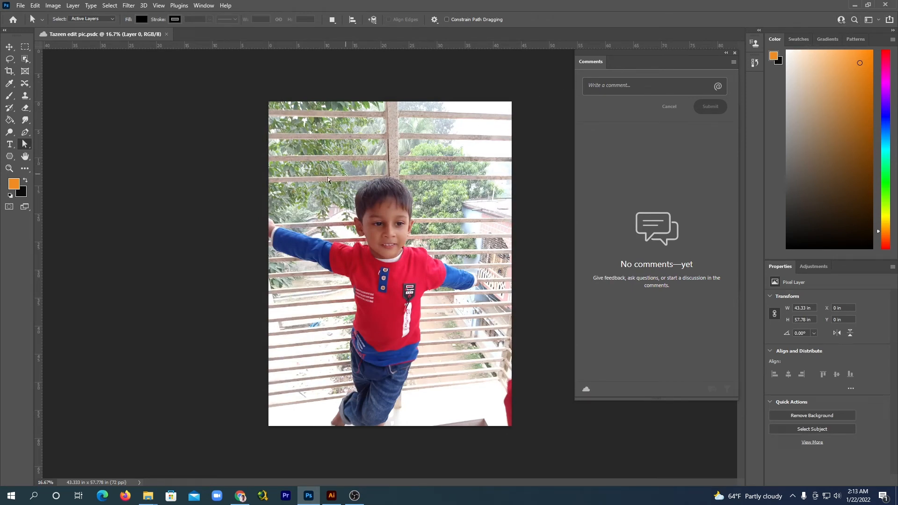
pyautogui.click(204, 5)
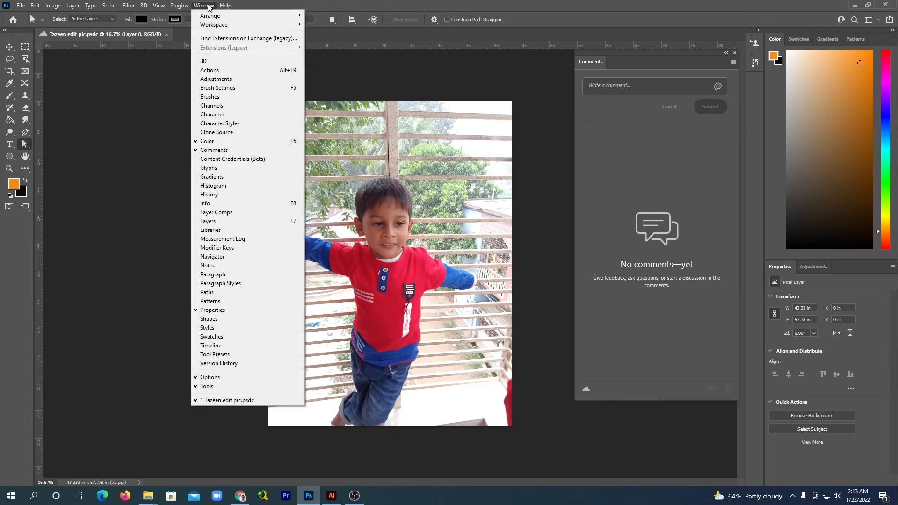
pyautogui.click(248, 160)
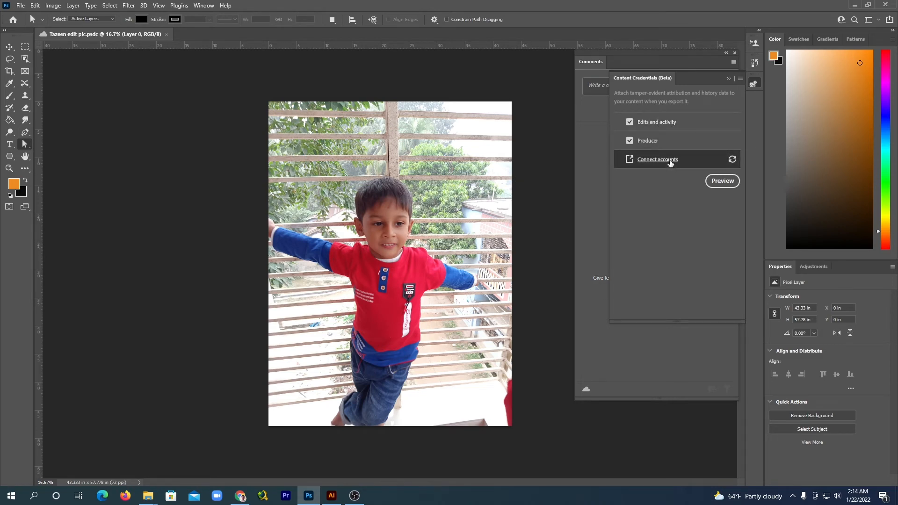
# Preview the photo's Content Credentials, review the signer, edits, assets and producer details, and close the preview
pyautogui.click(723, 180)
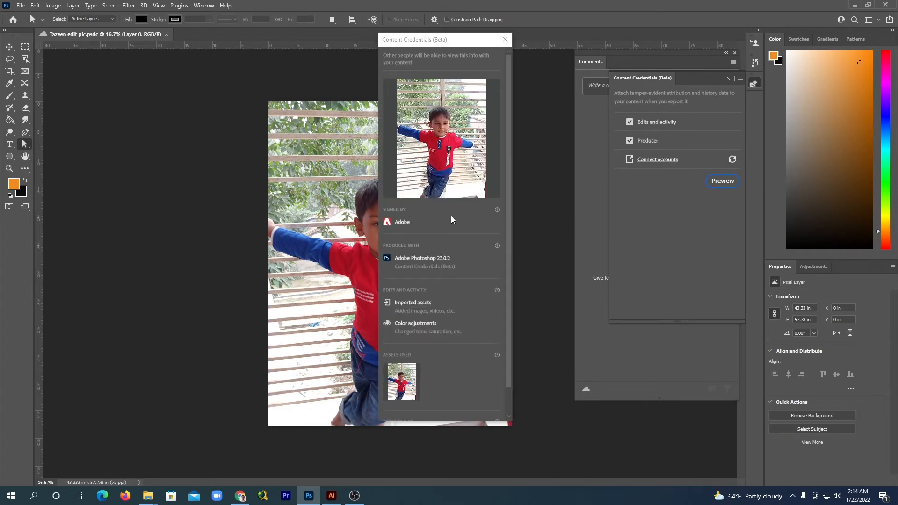
pyautogui.scroll(-1, 451, 219)
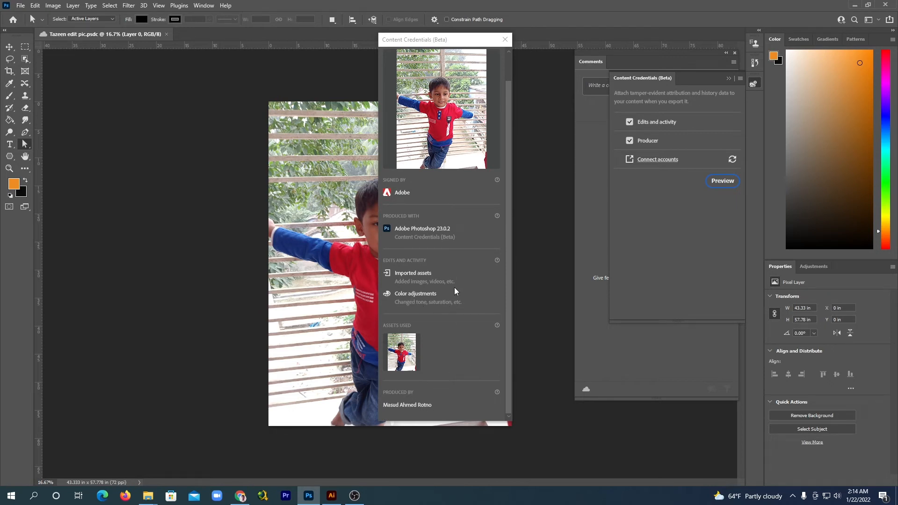
pyautogui.scroll(1, 474, 215)
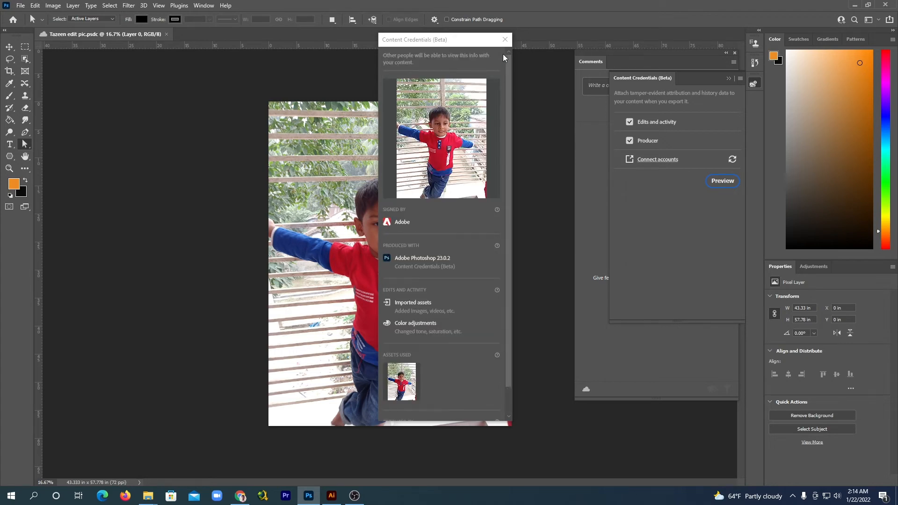
pyautogui.click(505, 40)
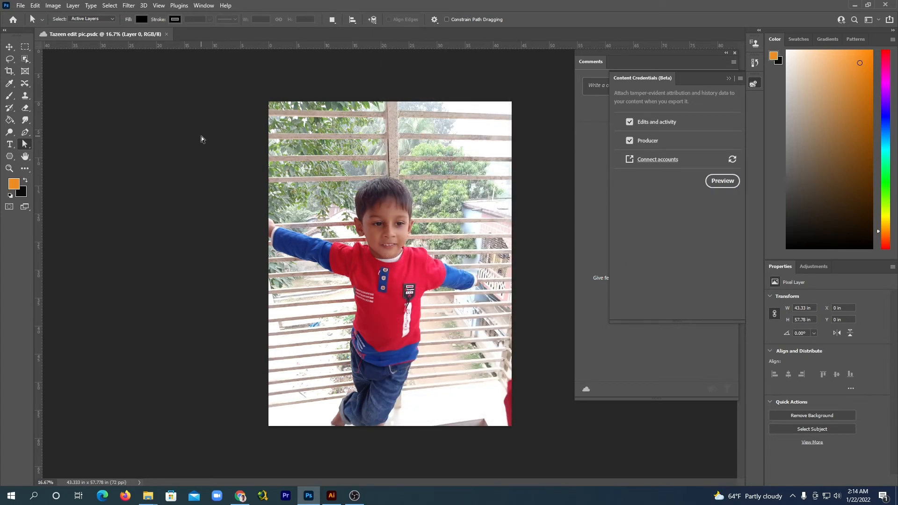
# Export the photo as a PNG named ttt to the Desktop with Content Credentials (Beta) attached to the image
pyautogui.click(21, 7)
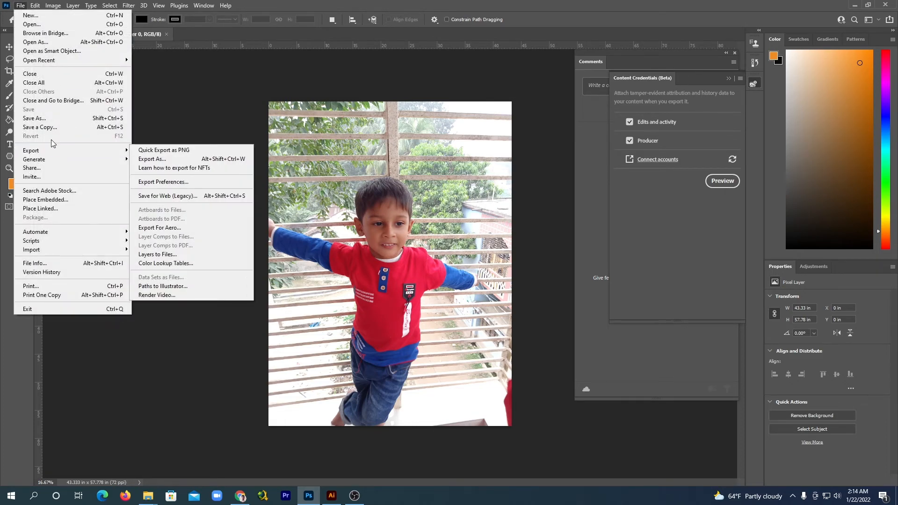
pyautogui.moveTo(56, 150)
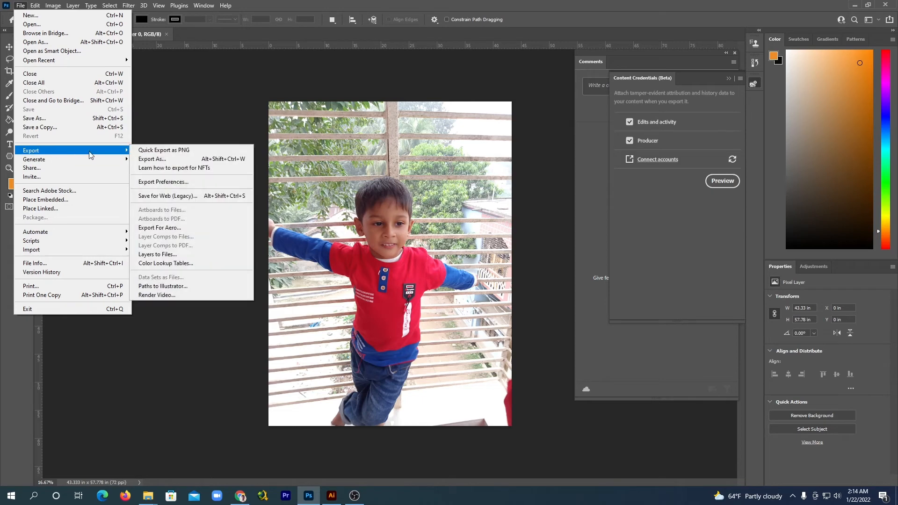
pyautogui.click(161, 160)
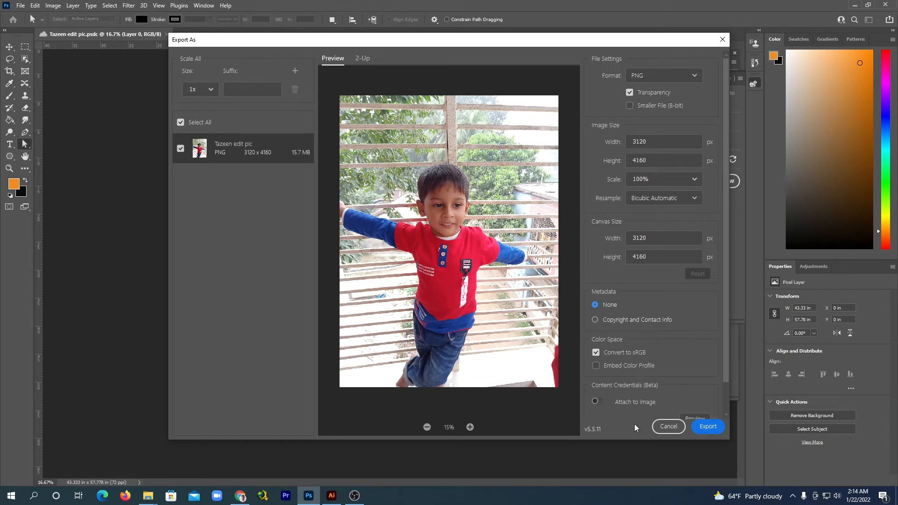
pyautogui.click(601, 403)
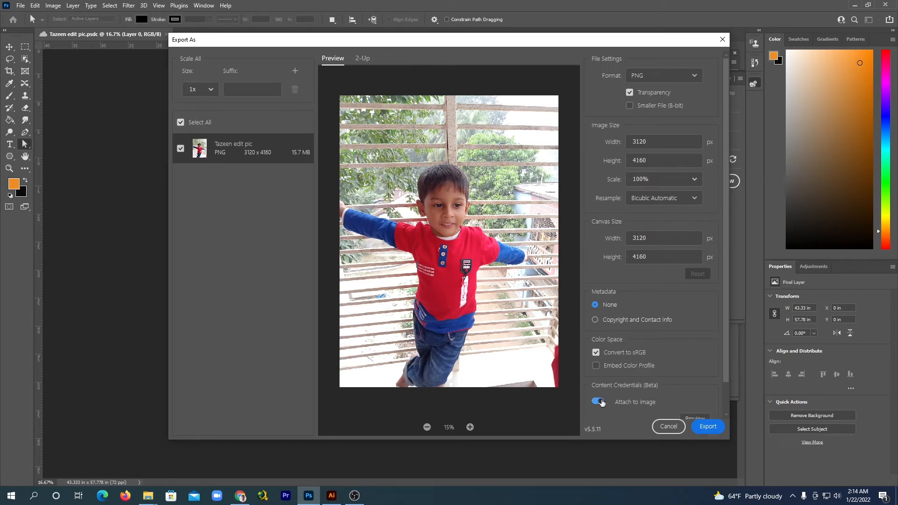
pyautogui.click(709, 429)
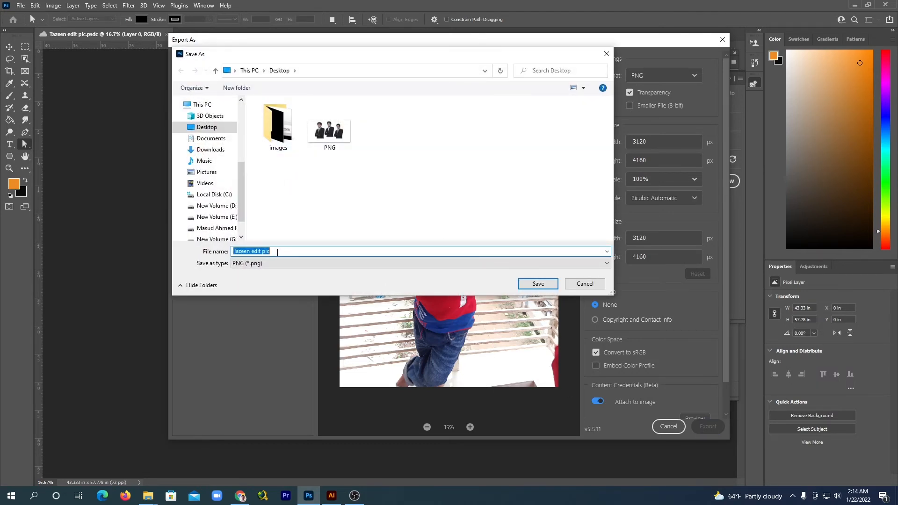
pyautogui.press('BackSpace')
pyautogui.write('ttt')
pyautogui.click(528, 283)
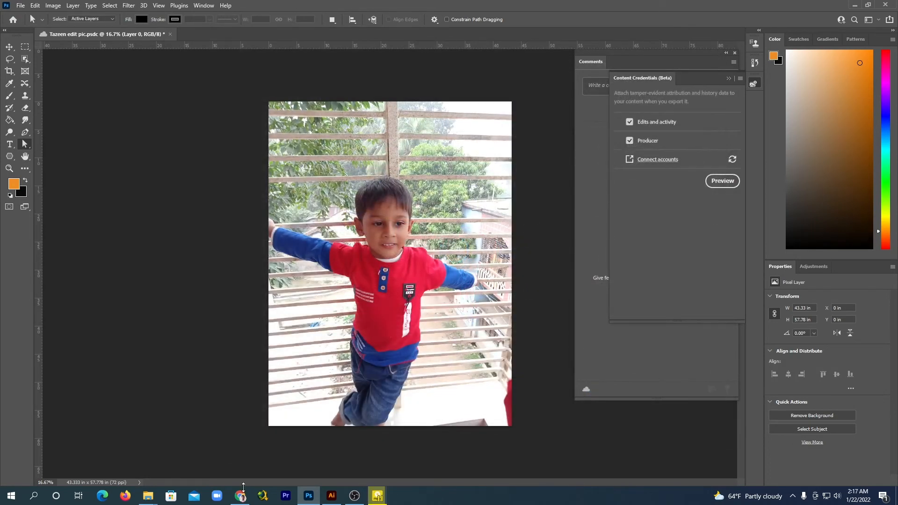
# Switch to Chrome, search Google for "verify content authenticity" and open the Content Authenticity Initiative's Verify site
pyautogui.click(240, 496)
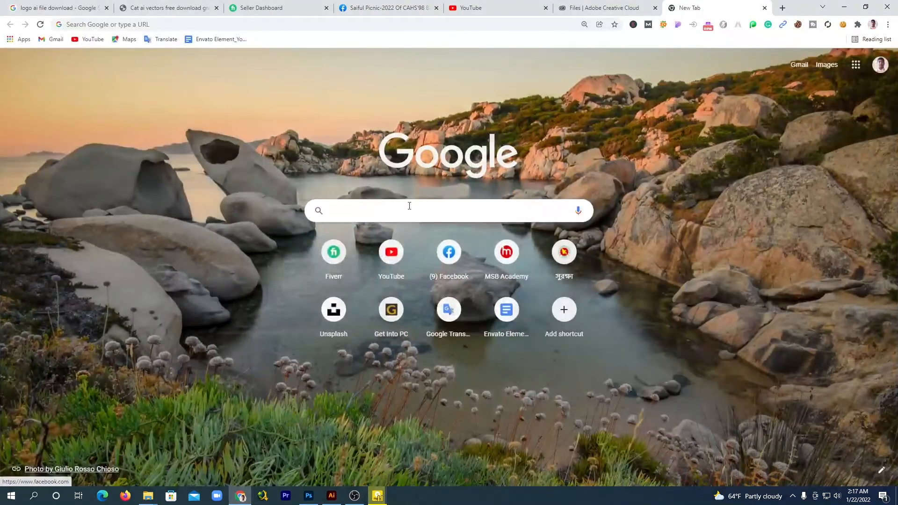
pyautogui.click(408, 209)
pyautogui.write('ve')
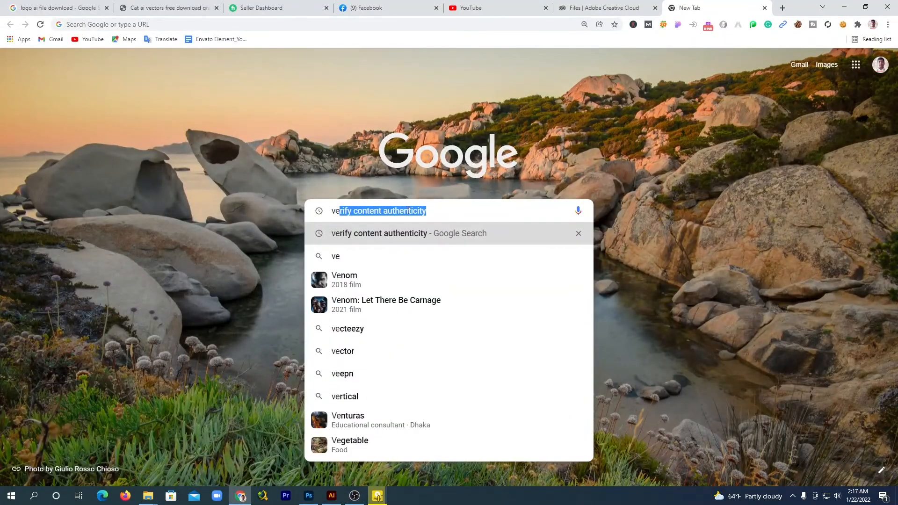
pyautogui.click(447, 224)
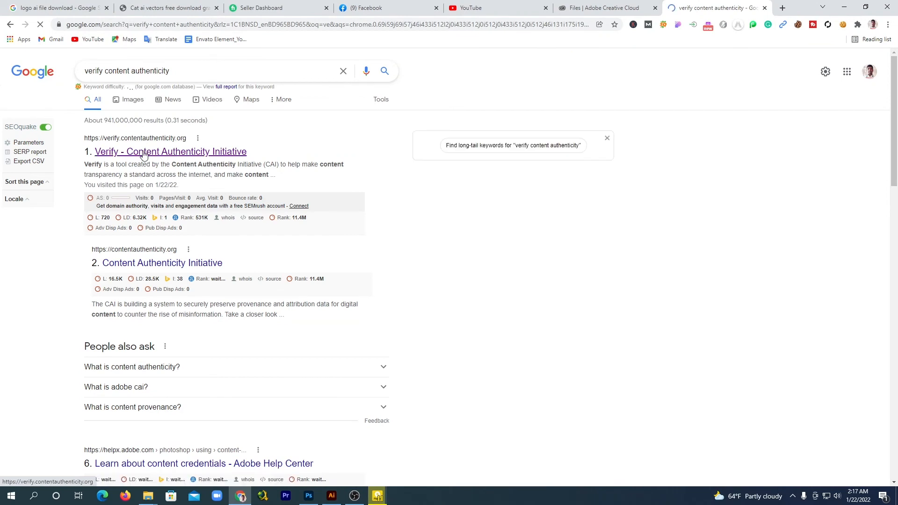
pyautogui.click(144, 152)
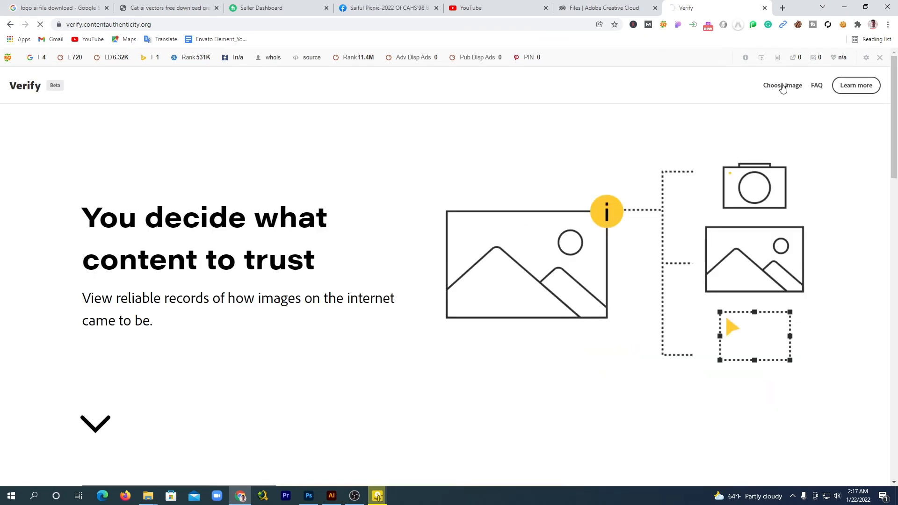
# Load the exported ttt image from the Desktop into the Verify inspection page
pyautogui.click(782, 88)
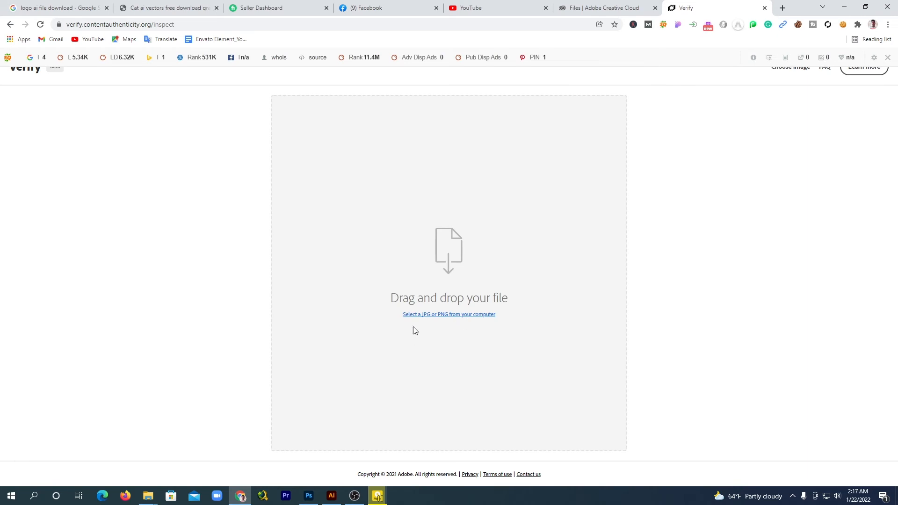
pyautogui.click(429, 315)
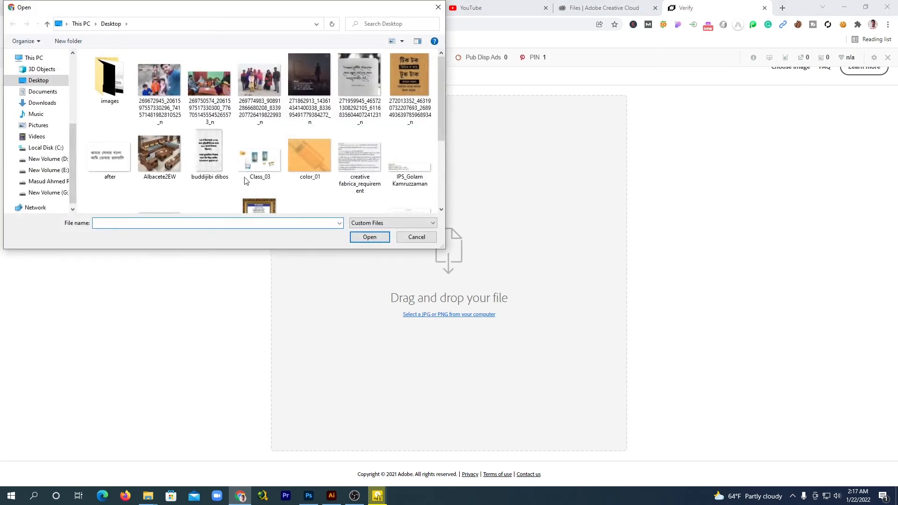
pyautogui.scroll(-2, 248, 178)
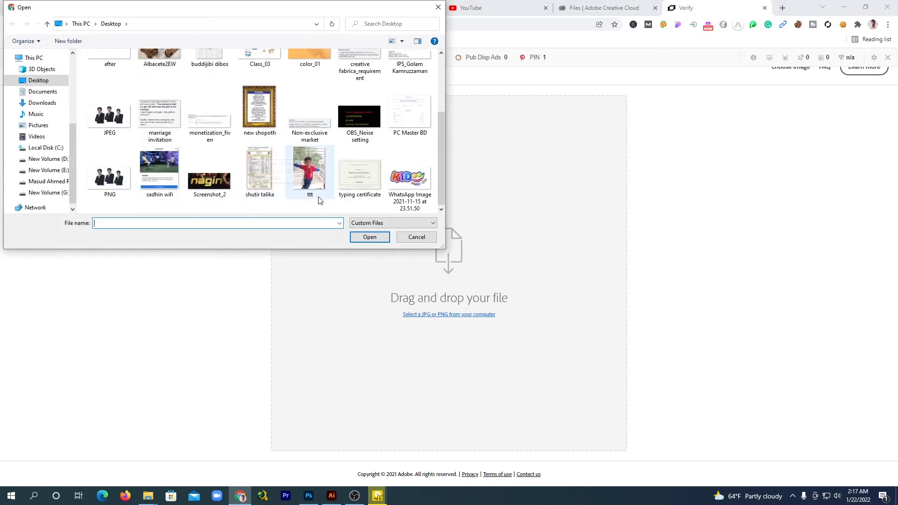
pyautogui.click(309, 172)
pyautogui.click(370, 237)
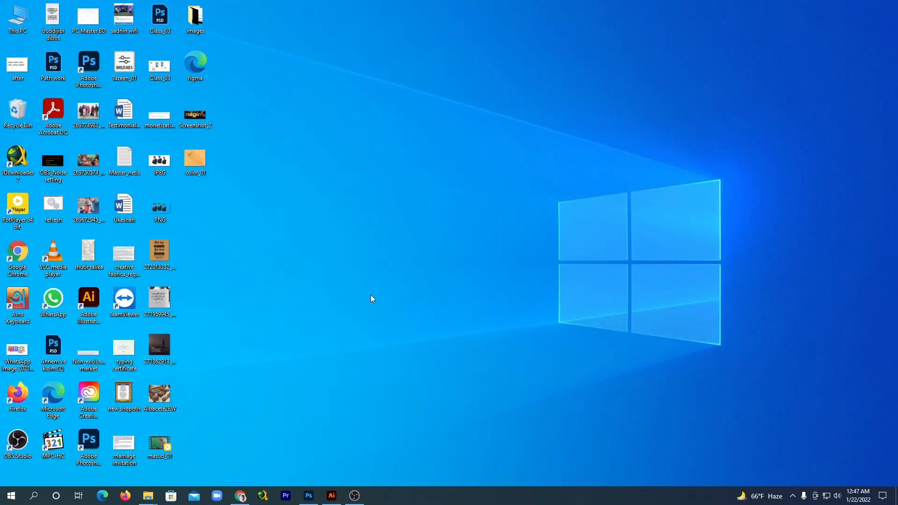
# Switch to Illustrator and select the entire green-haired princess group on the artboard for copying
pyautogui.click(332, 496)
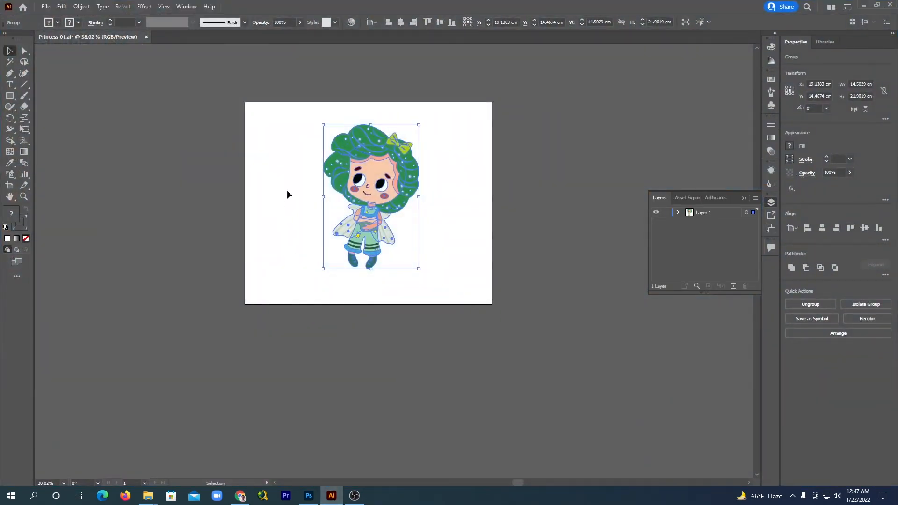
pyautogui.click(287, 194)
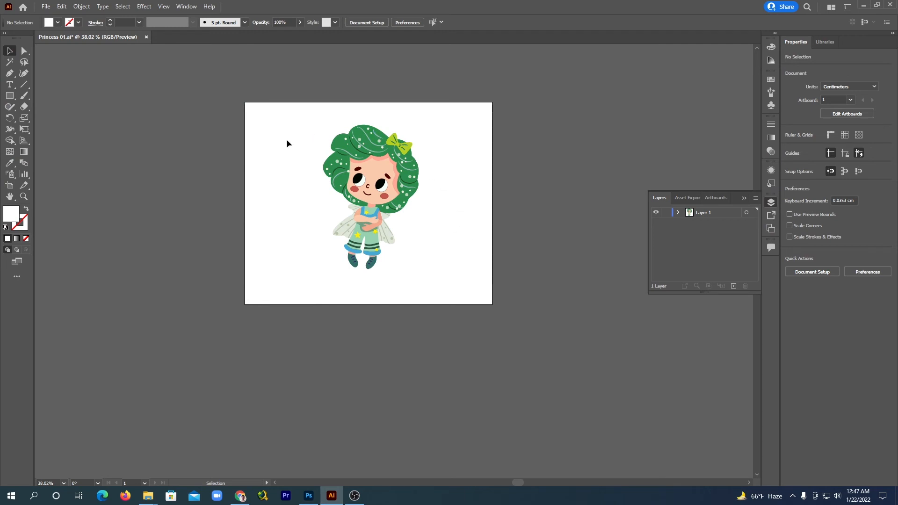
pyautogui.moveTo(277, 120); pyautogui.dragTo(462, 283)
pyautogui.press('a')
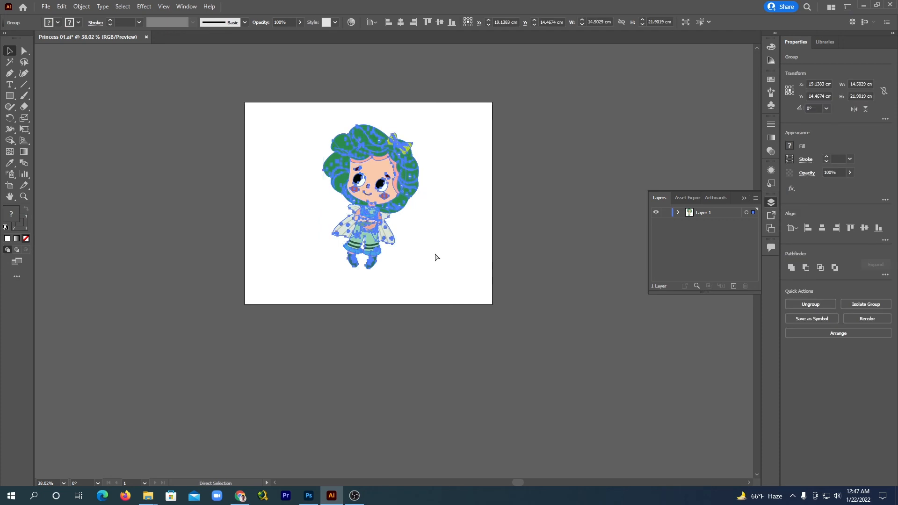
pyautogui.press('v')
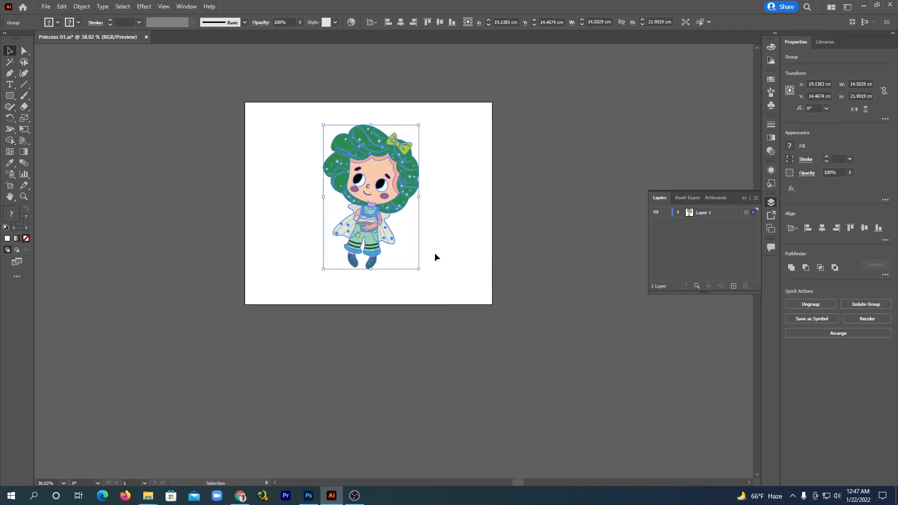
# Return to Photoshop and paste the princess artwork into the blank document as Layers, keeping its clipping mask as a vector mask
pyautogui.click(860, 6)
pyautogui.click(309, 496)
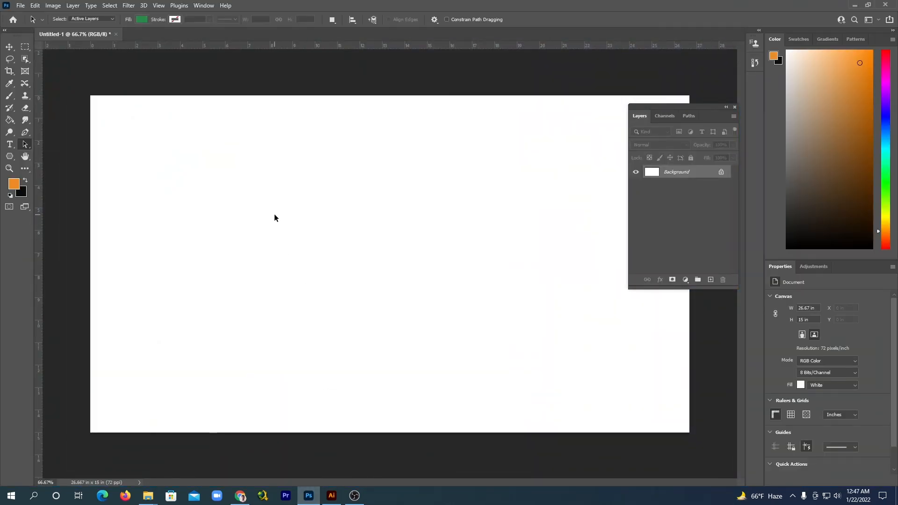
pyautogui.hotkey('ctrl', 'v')
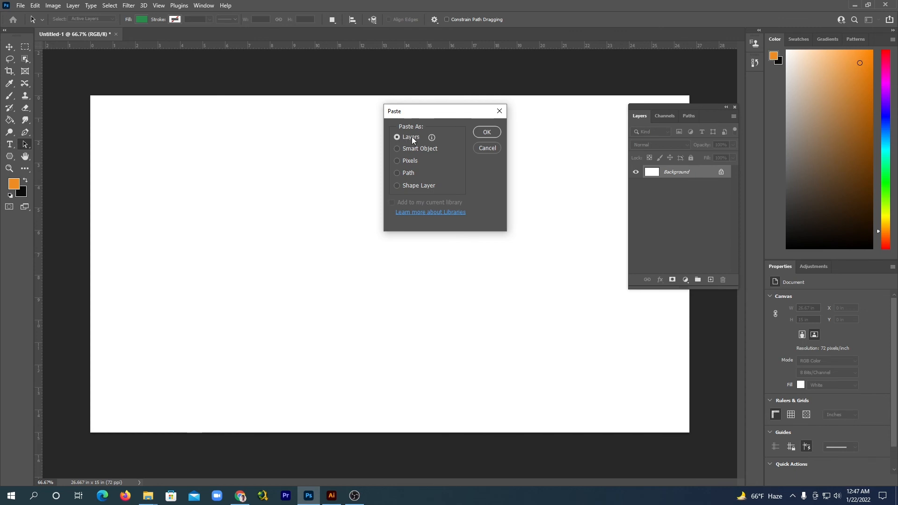
pyautogui.click(490, 131)
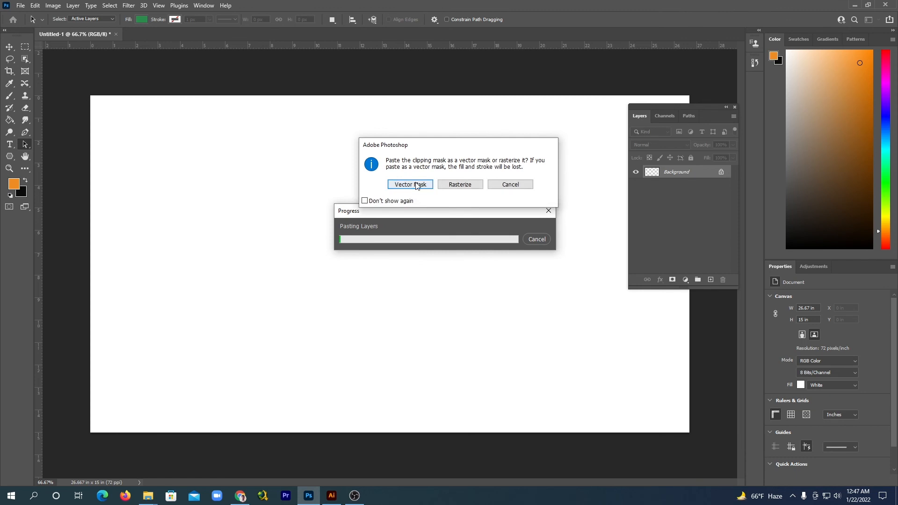
pyautogui.click(411, 184)
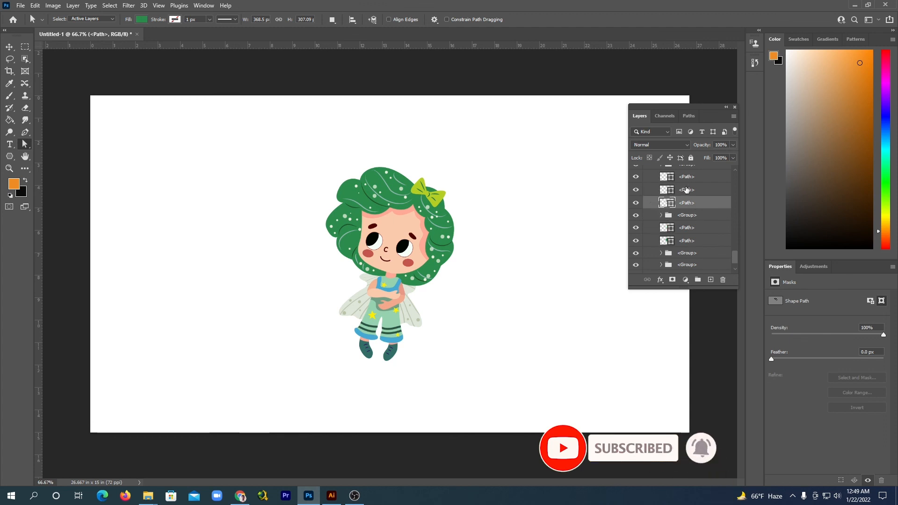
# Toggle the visibility of the front hair's path layer off and on to identify the shape it holds
pyautogui.click(655, 192)
pyautogui.click(654, 202)
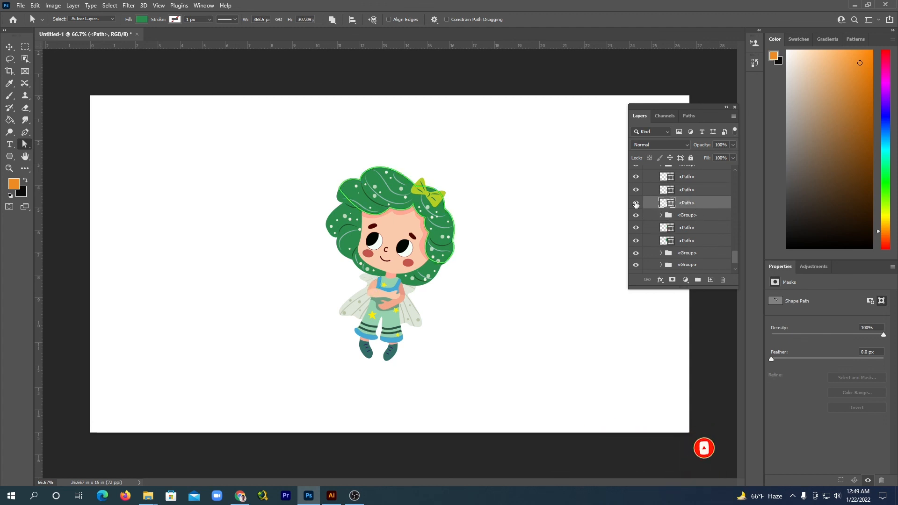
pyautogui.click(636, 203)
pyautogui.click(635, 203)
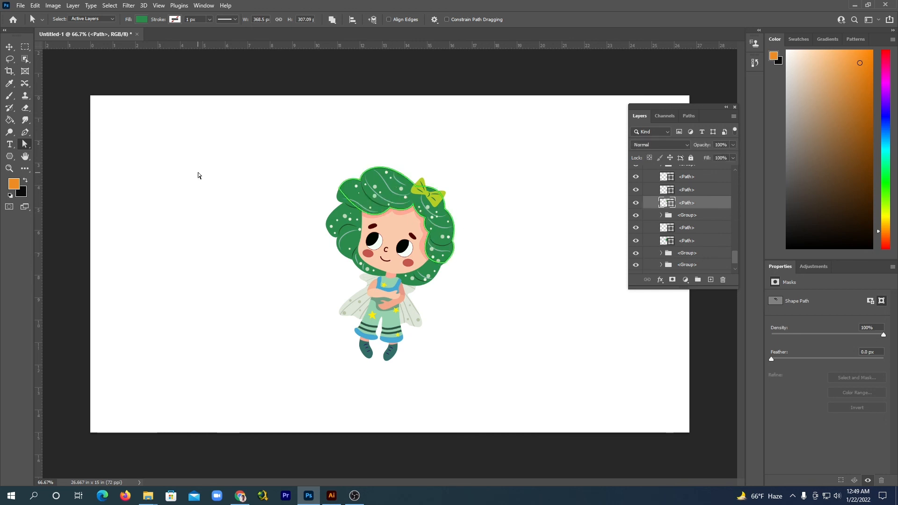
# Reshape the top of the front hair with the Direct Selection Tool by pulling a curve handle up and to the right
pyautogui.rightClick(26, 144)
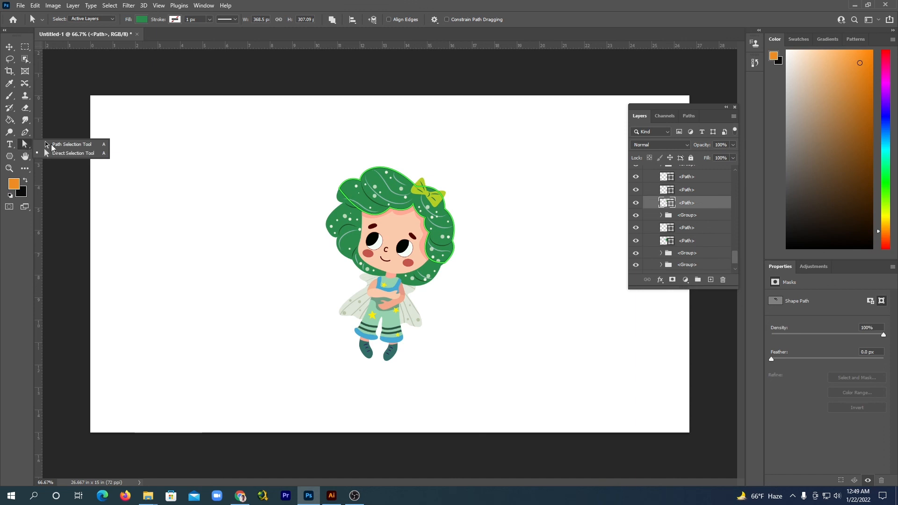
pyautogui.click(75, 153)
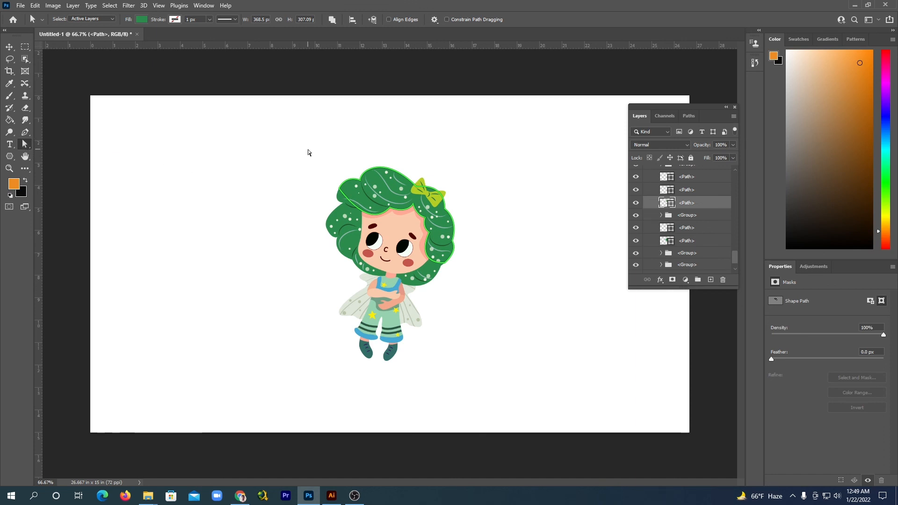
pyautogui.moveTo(325, 168); pyautogui.dragTo(450, 211)
pyautogui.click(371, 167)
pyautogui.moveTo(394, 161); pyautogui.dragTo(442, 131)
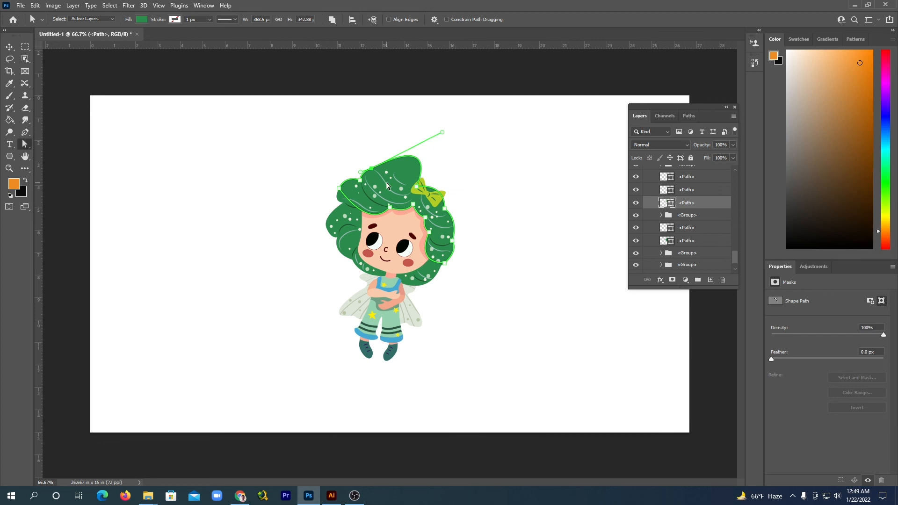
# Recolor the front hair shape to crimson #b6154a and deselect its path
pyautogui.doubleClick(671, 204)
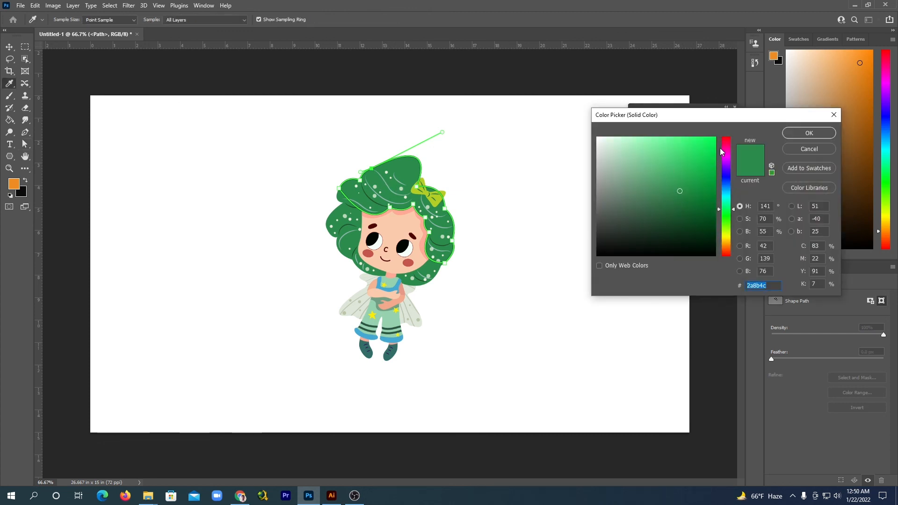
pyautogui.click(724, 144)
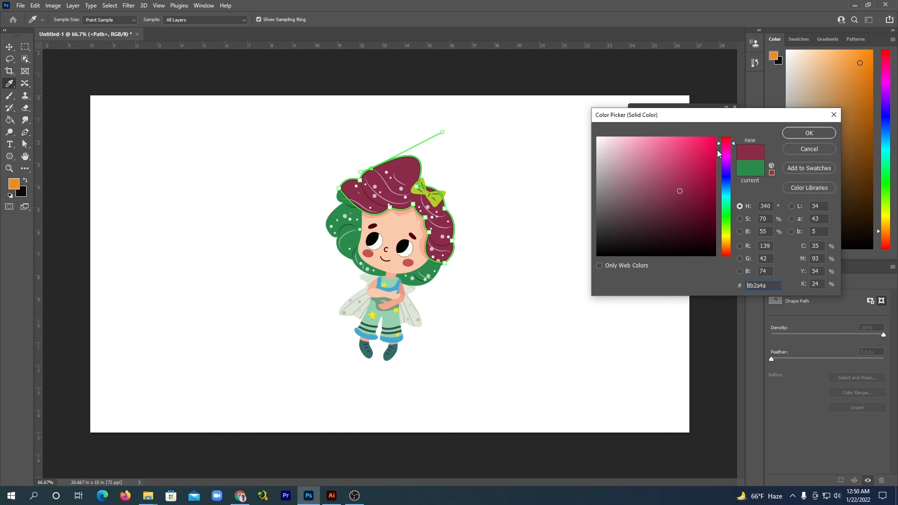
pyautogui.click(701, 171)
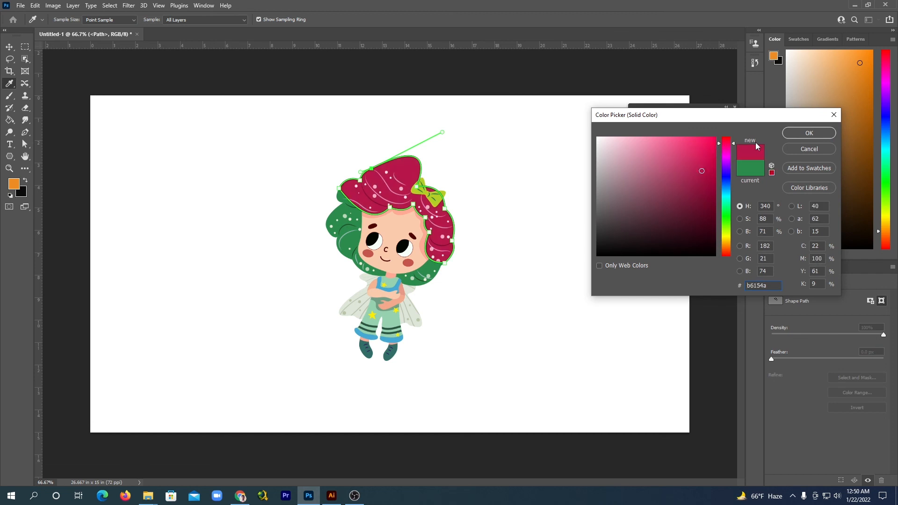
pyautogui.click(808, 133)
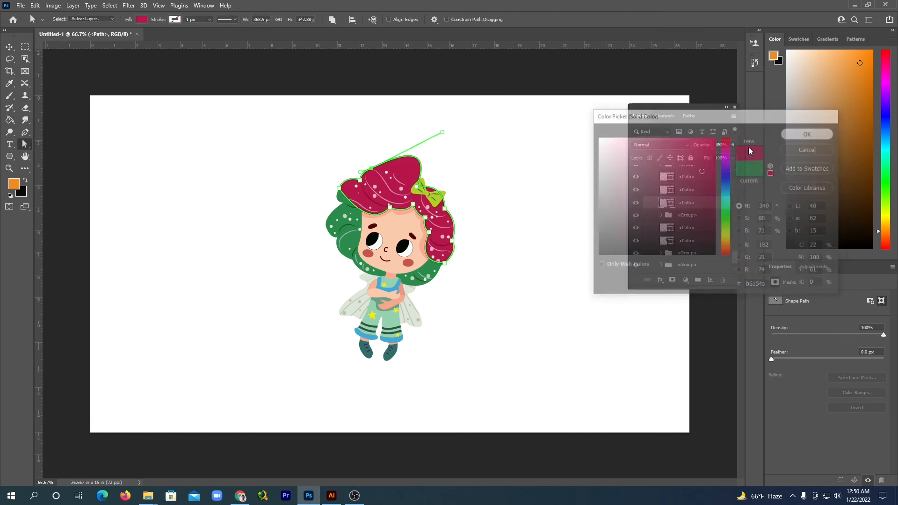
pyautogui.click(304, 268)
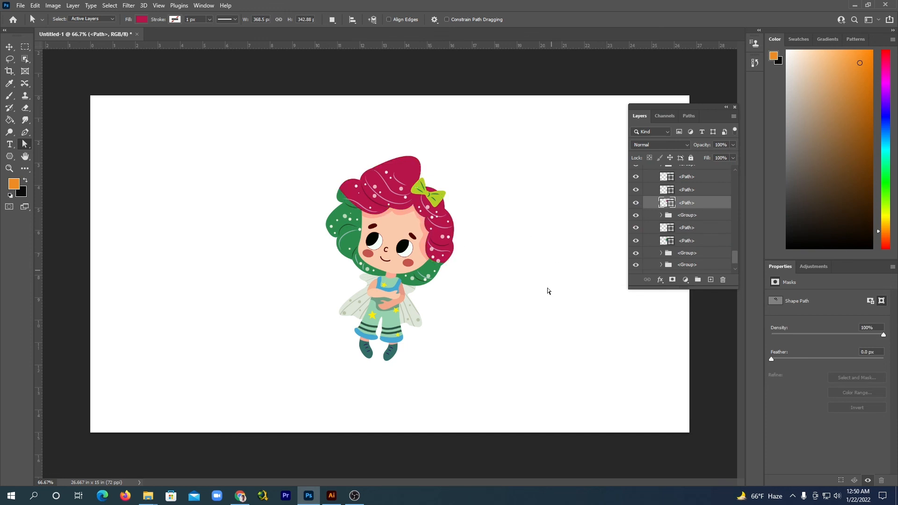